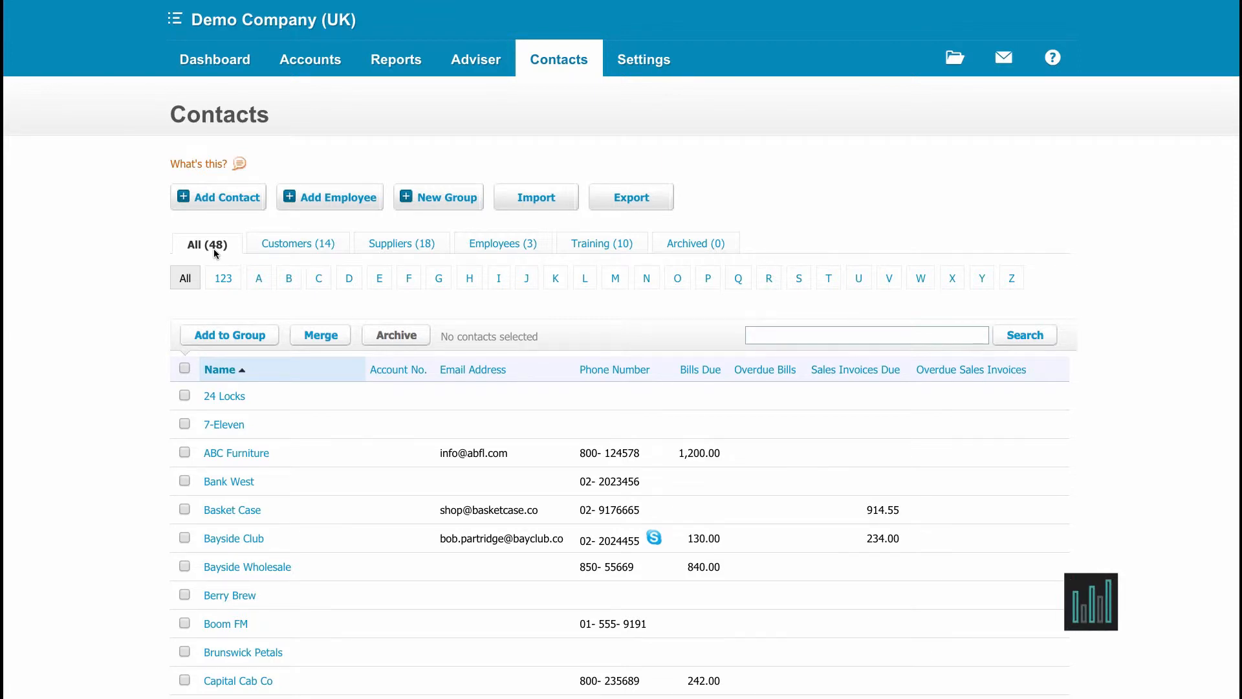
Open the contact import instructions for review and cancel back to the contacts list.
left_click(544, 195)
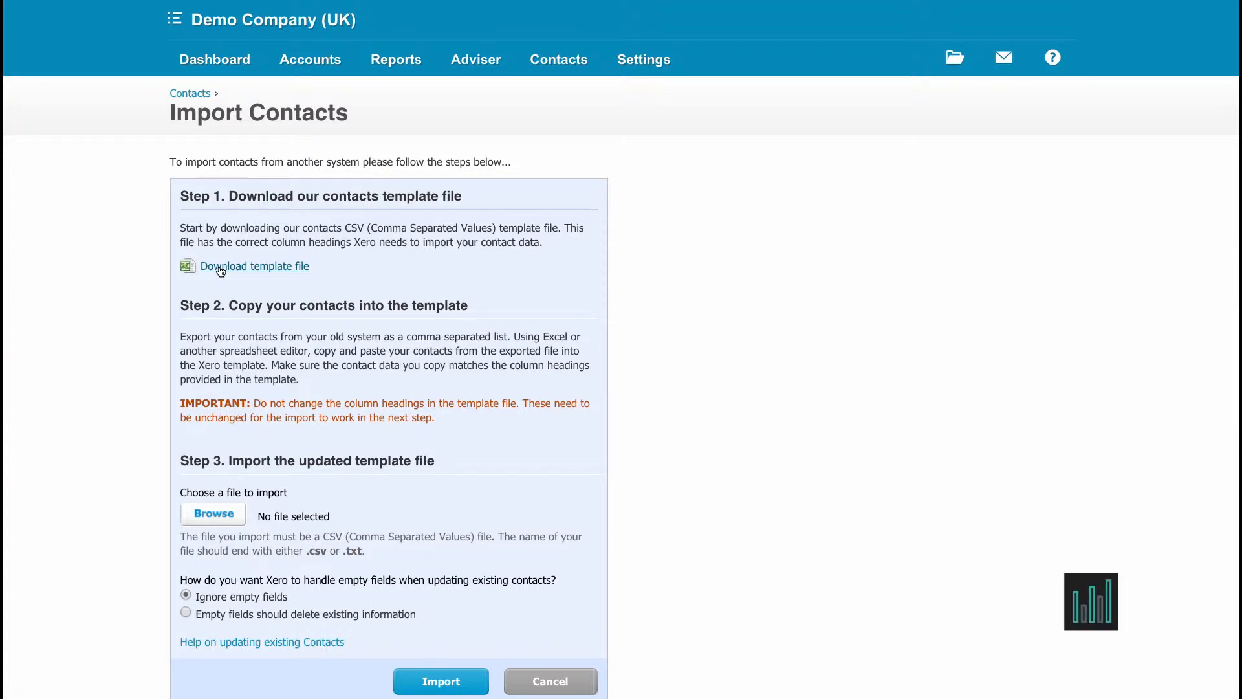
left_click(574, 678)
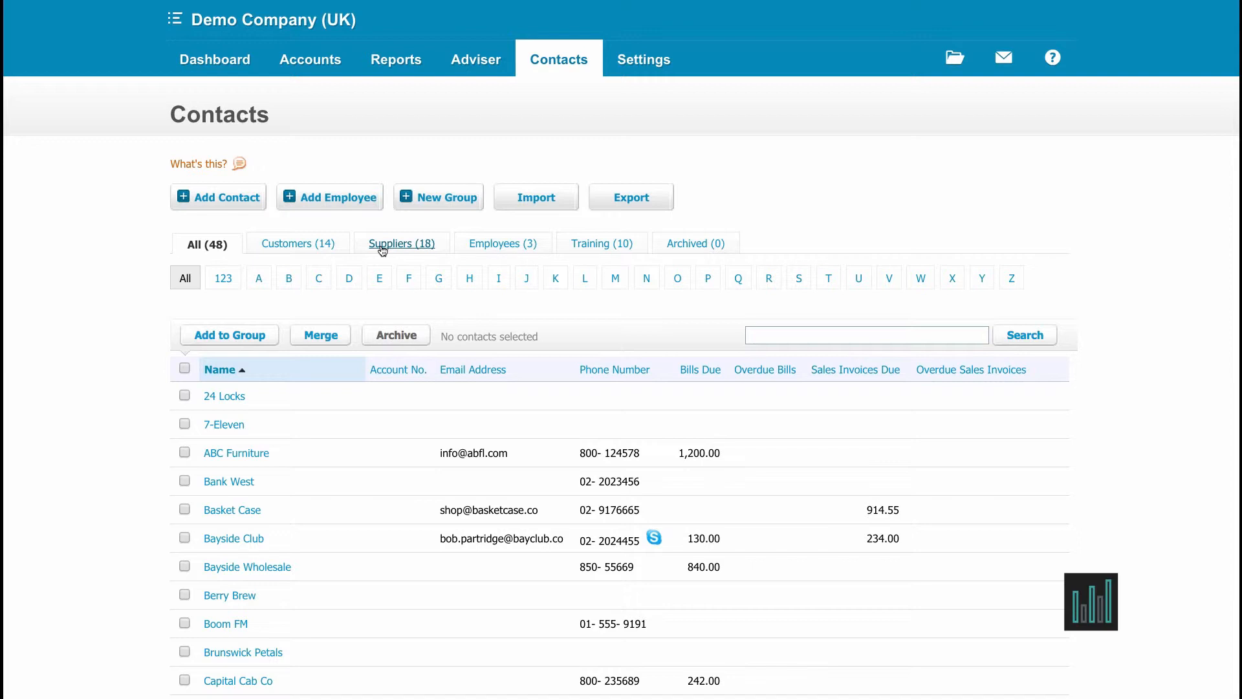
Start a new contact and examine its name, primary person, address and telephone fields.
left_click(222, 201)
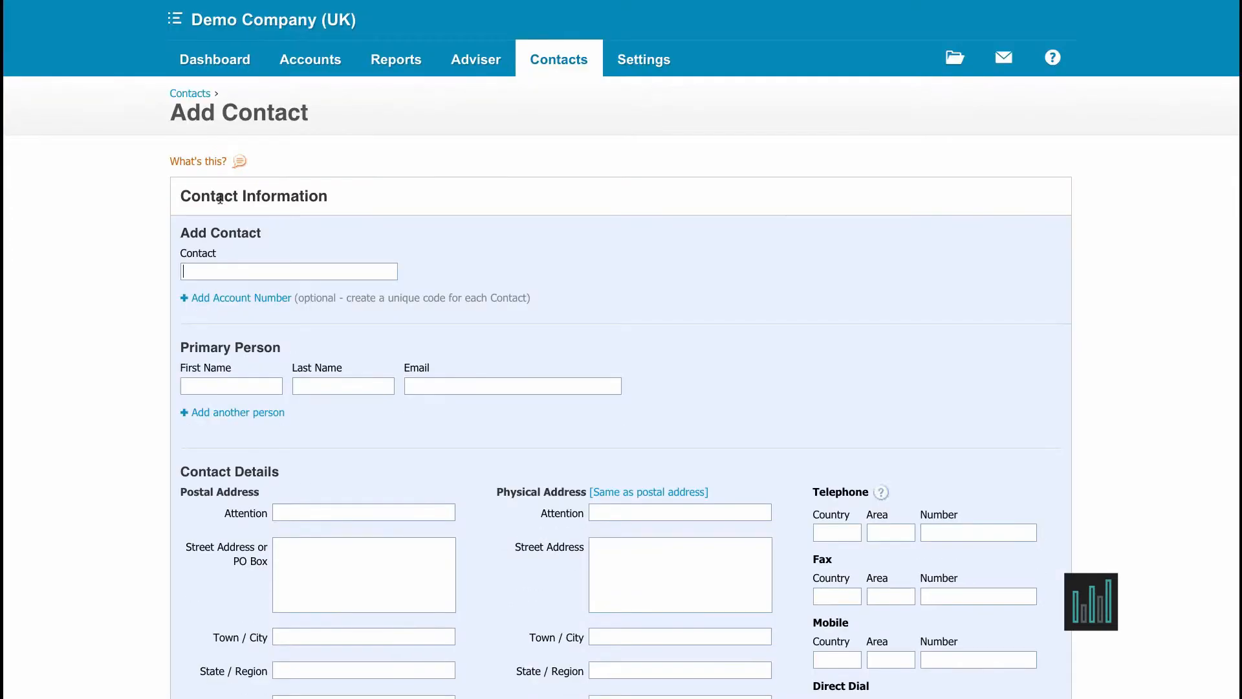
scroll(503, 272, "down", 1)
scroll(505, 276, "down", 2)
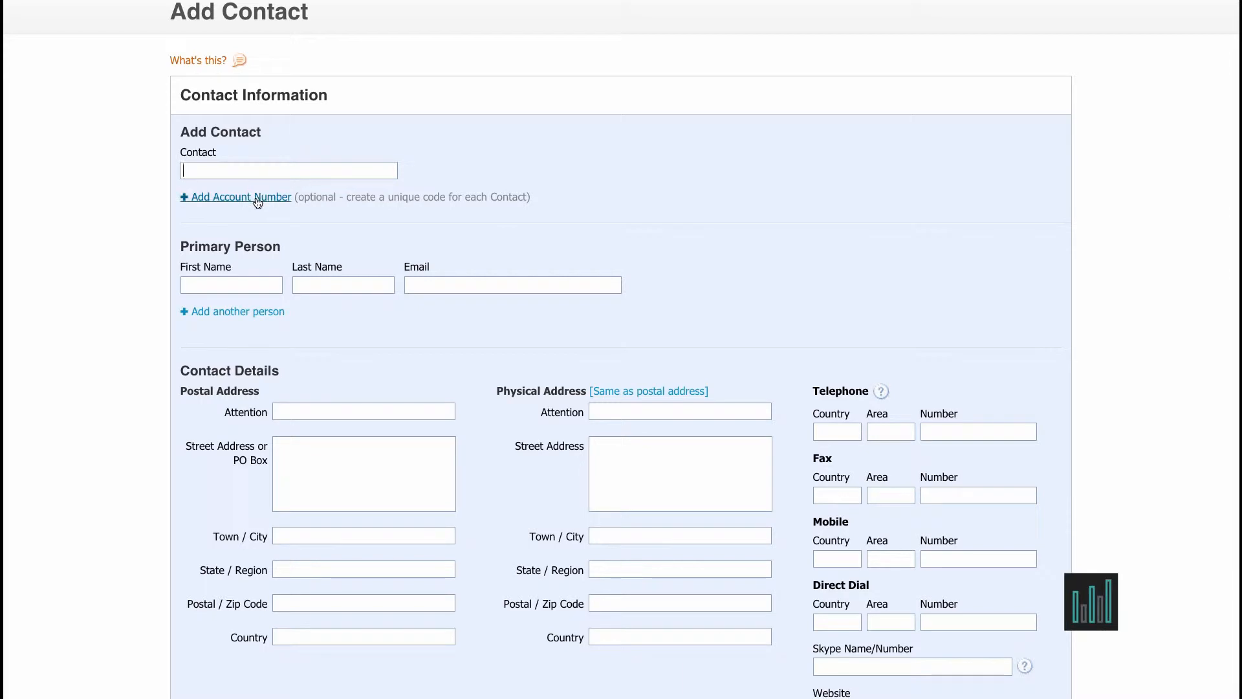
scroll(257, 313, "down", 1)
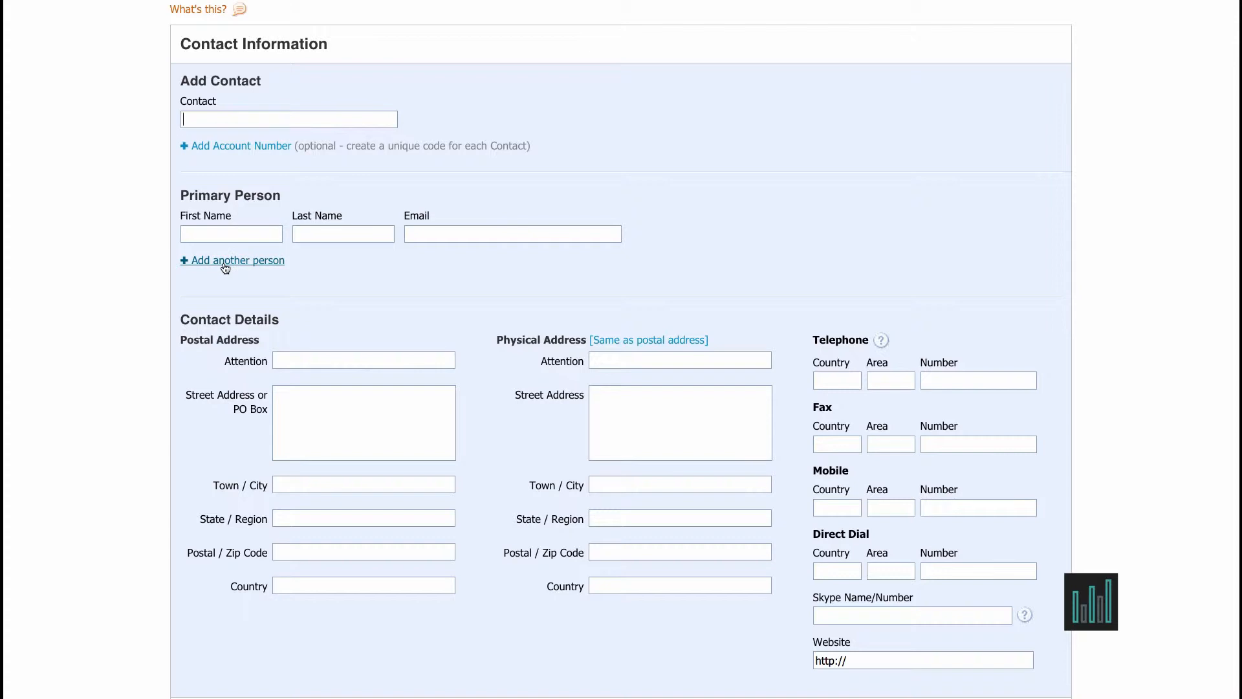
scroll(225, 267, "down", 1)
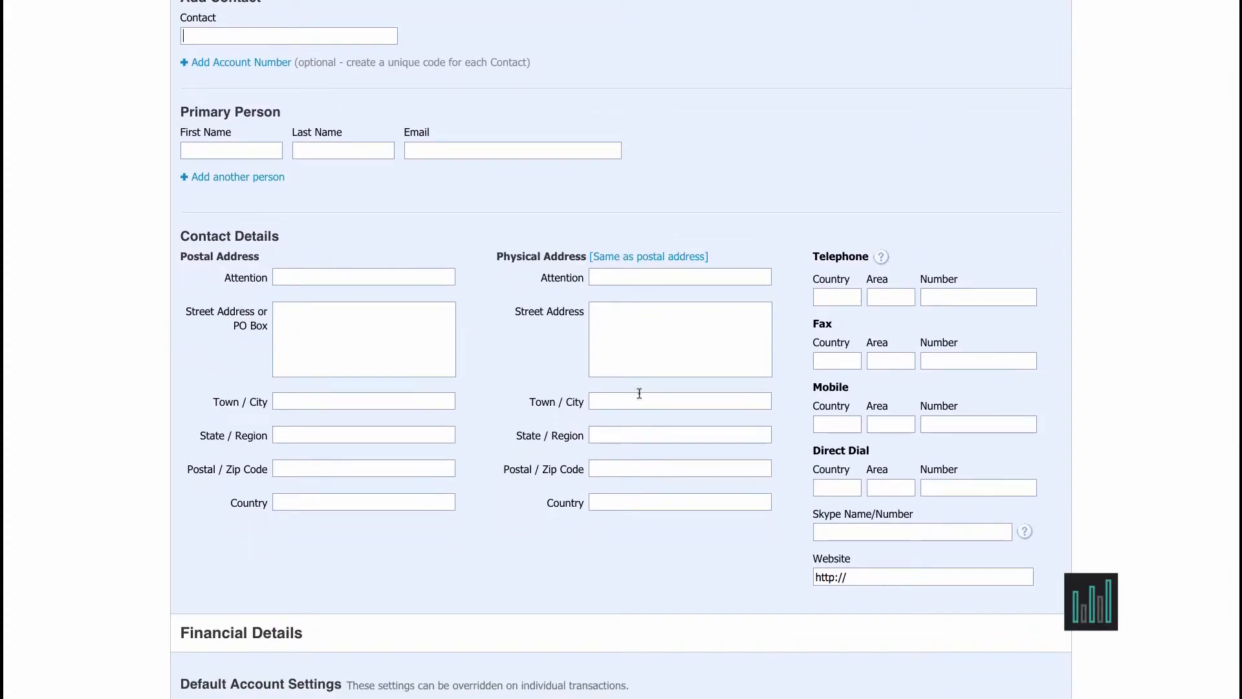
Examine the new contact's financial details: default accounts, VAT, sales discount, currency, batch payments, invoice settings and Xero network key.
scroll(825, 452, "down", 3)
scroll(826, 458, "down", 5)
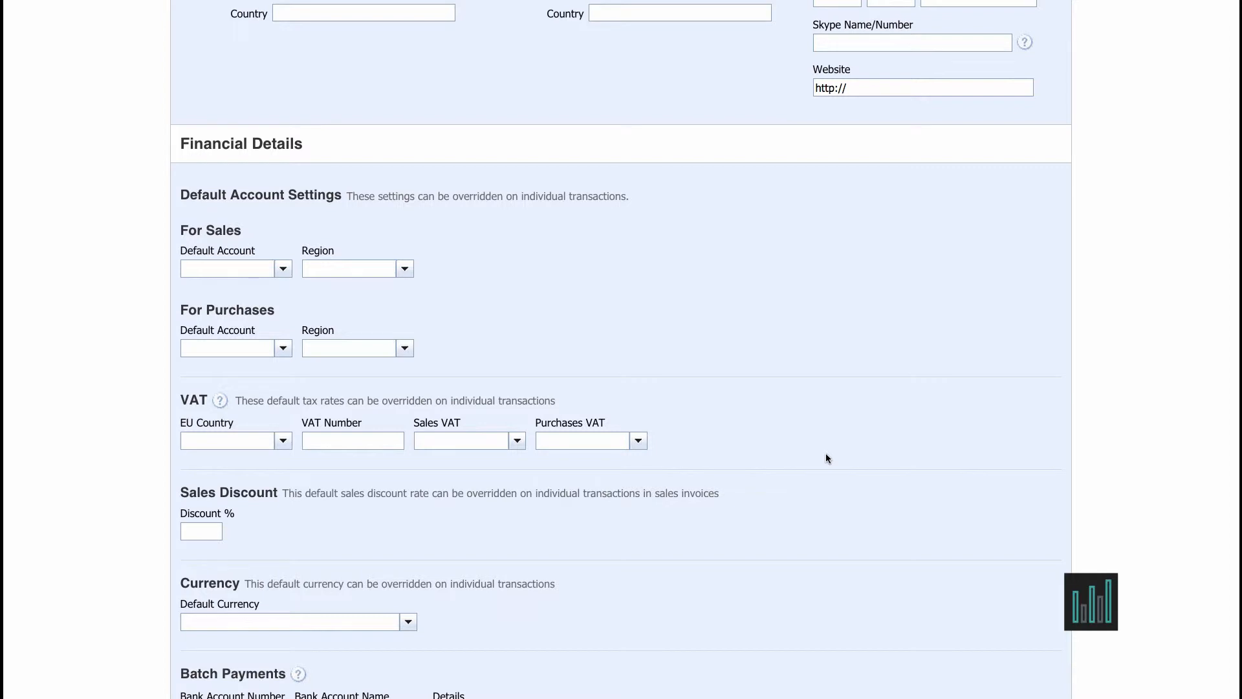
scroll(826, 458, "down", 1)
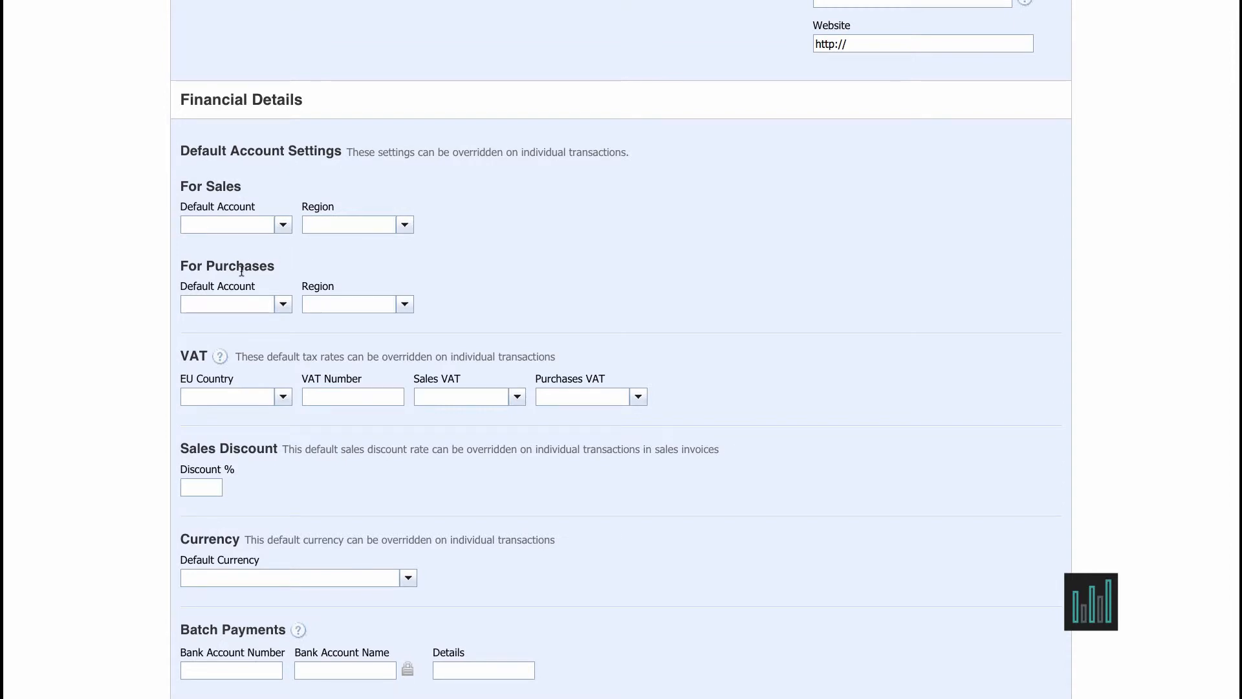
scroll(239, 445, "down", 1)
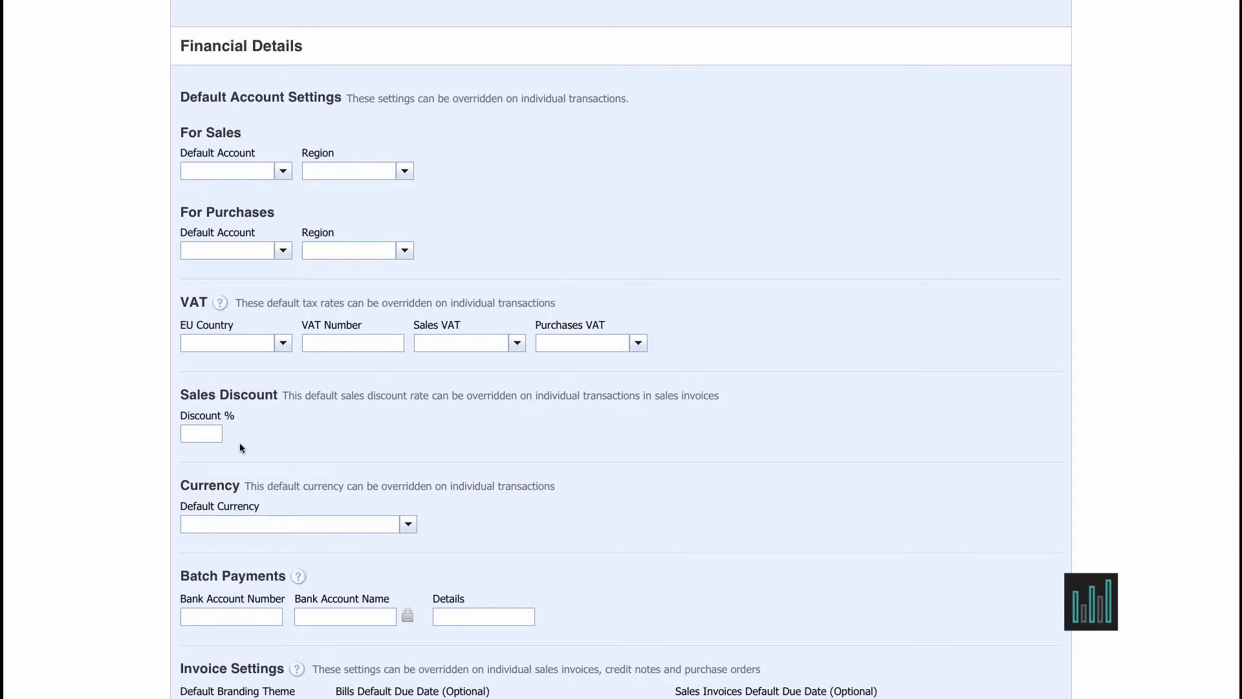
scroll(241, 448, "down", 1)
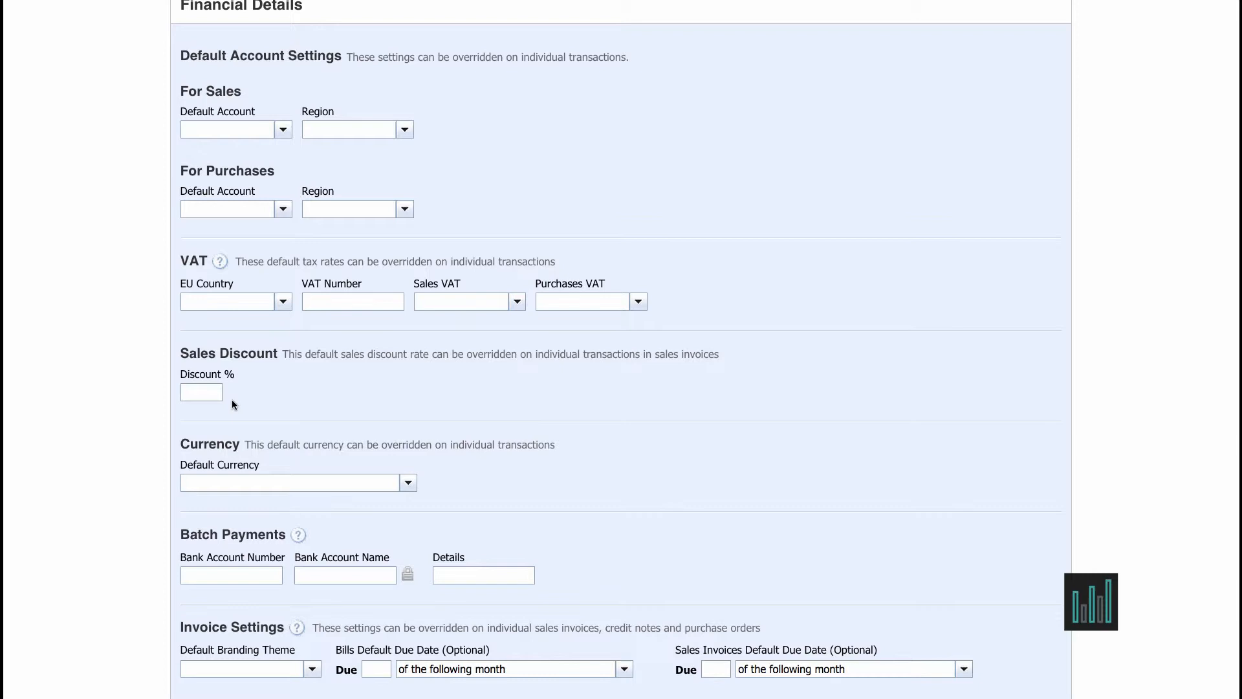
scroll(232, 401, "down", 3)
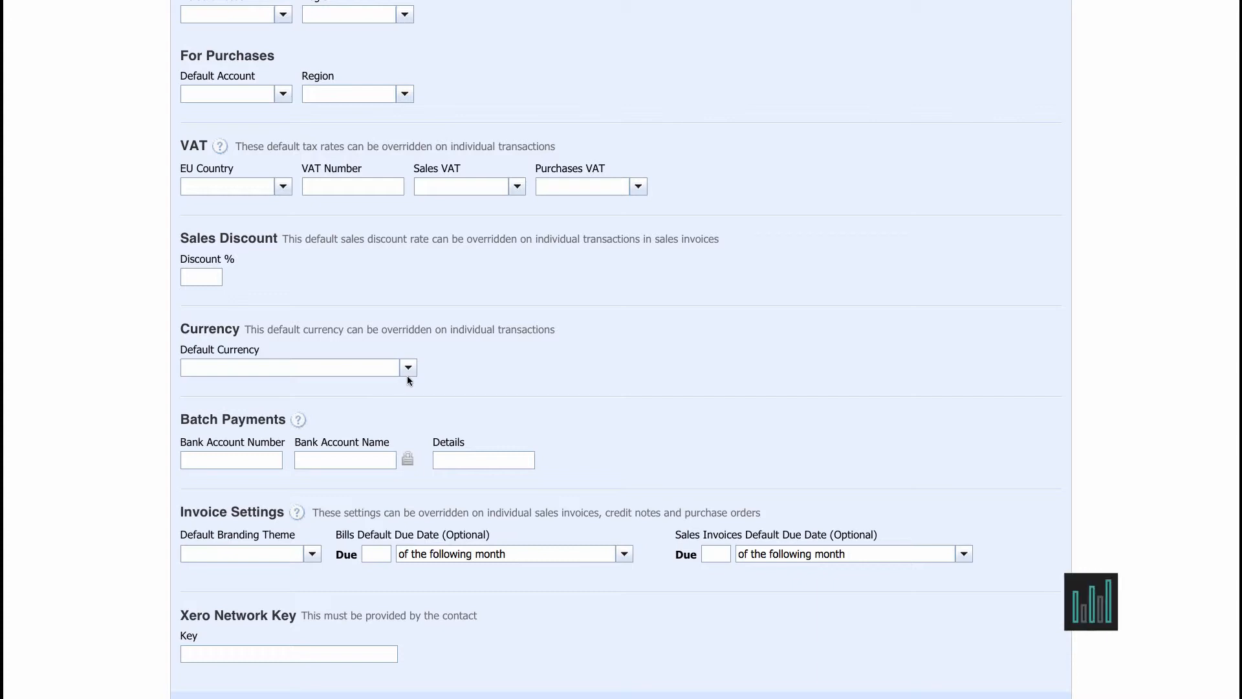
scroll(407, 377, "down", 2)
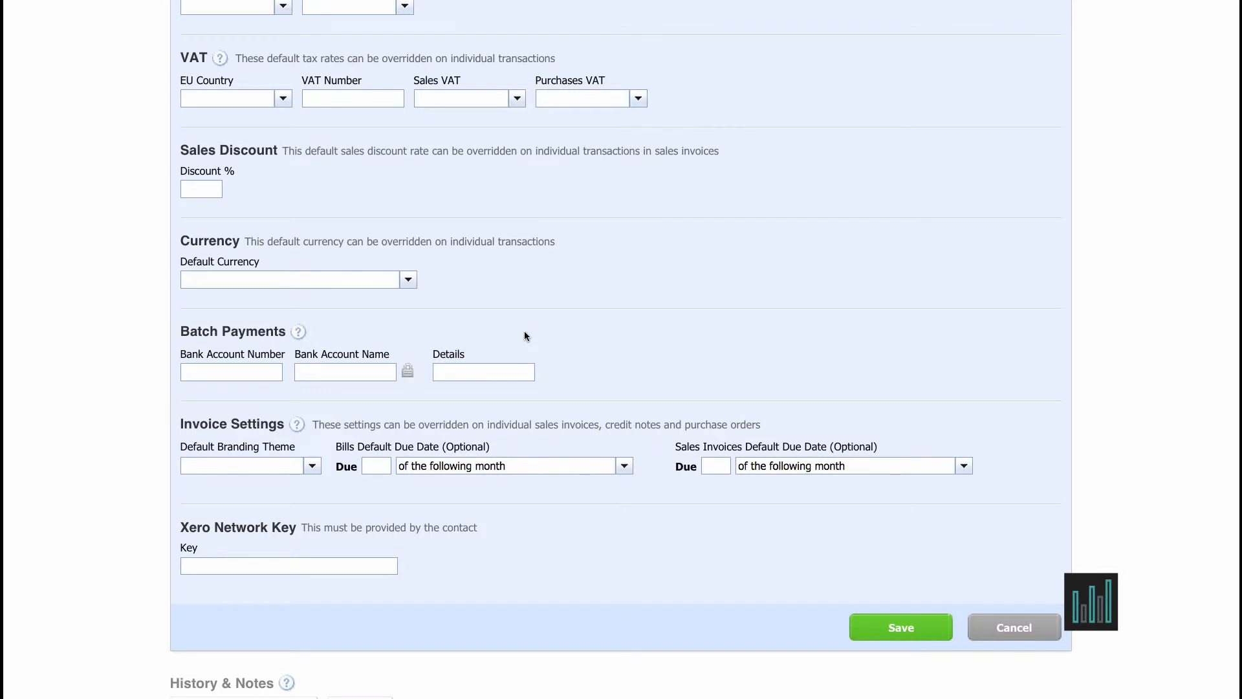
scroll(524, 336, "down", 1)
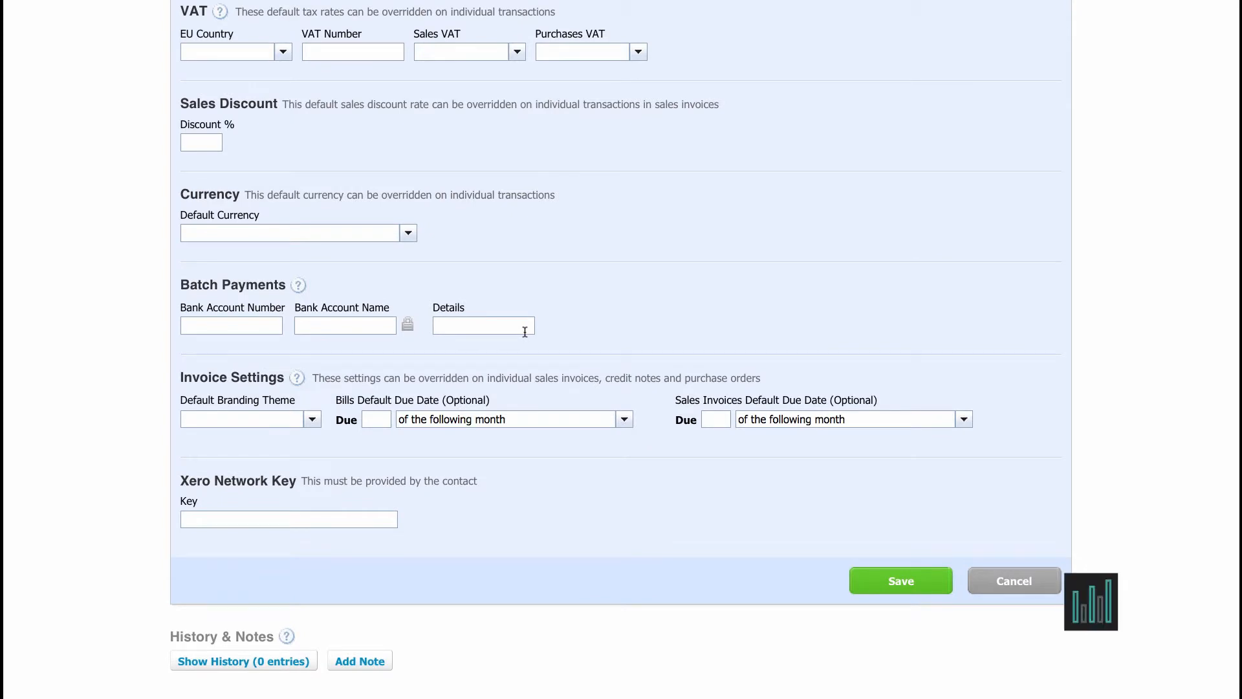
Try to save the blank contact and return to the contacts list.
left_click(890, 585)
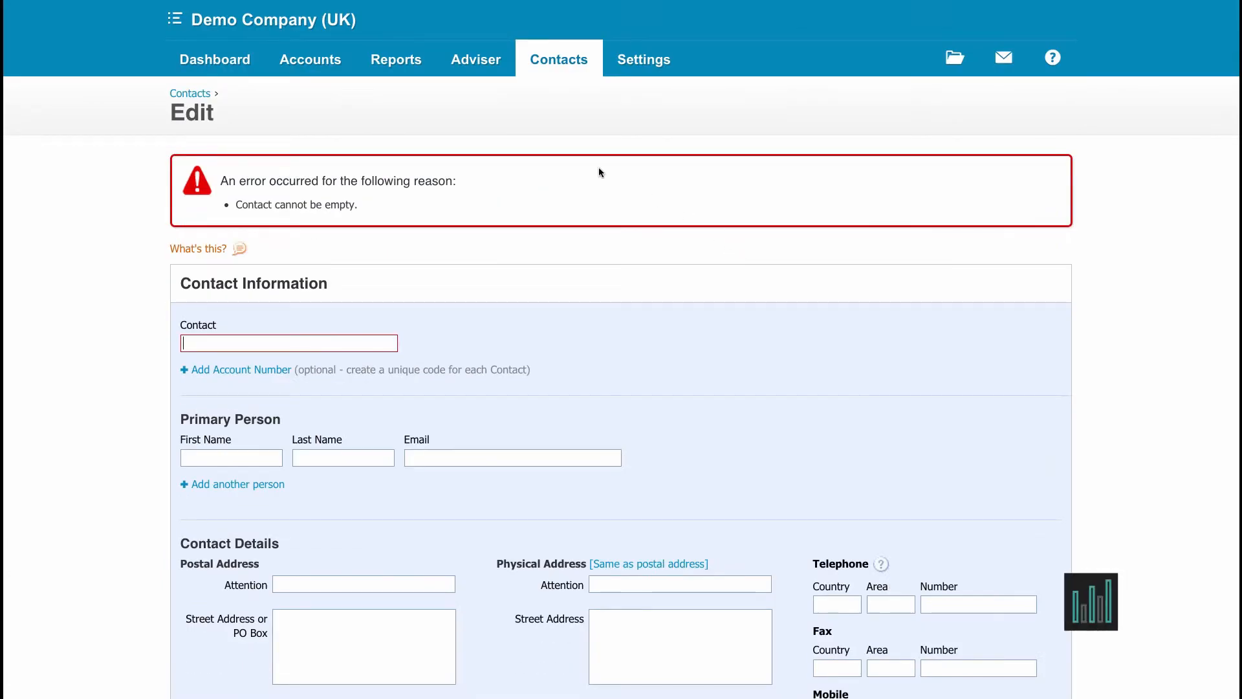
left_click(196, 98)
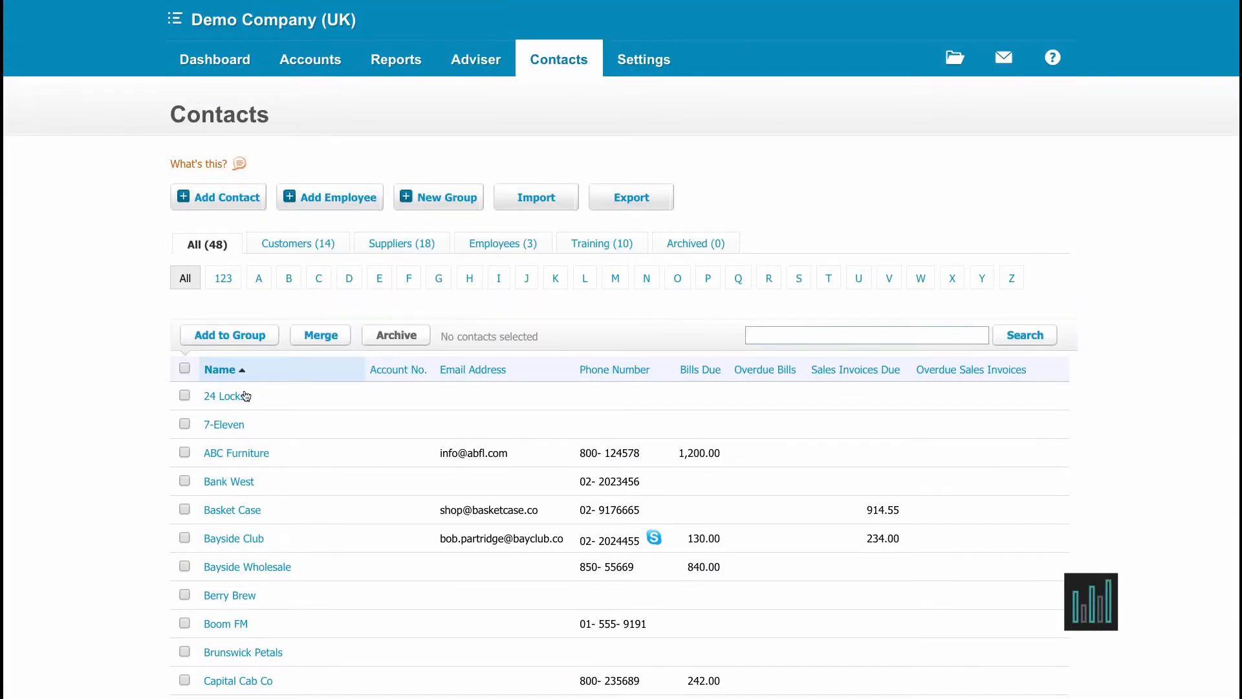
Open the Basket Case contact for editing, review its details down to the invoice settings and save it.
scroll(245, 419, "down", 3)
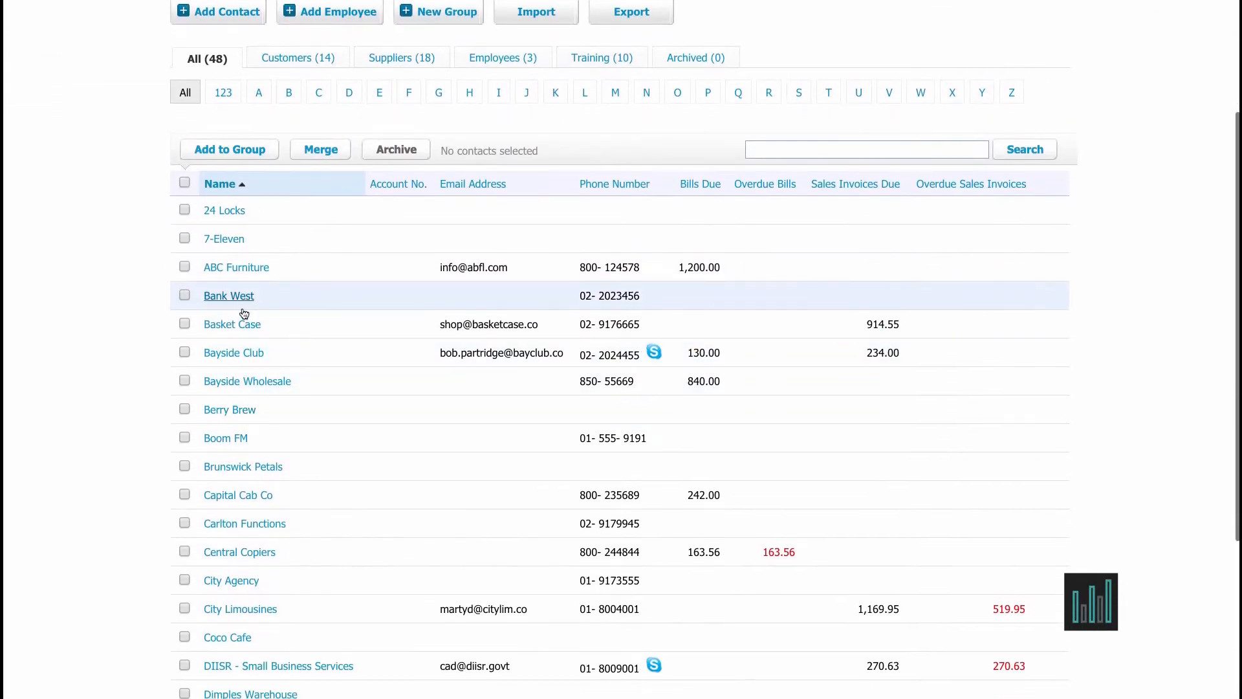
left_click(234, 325)
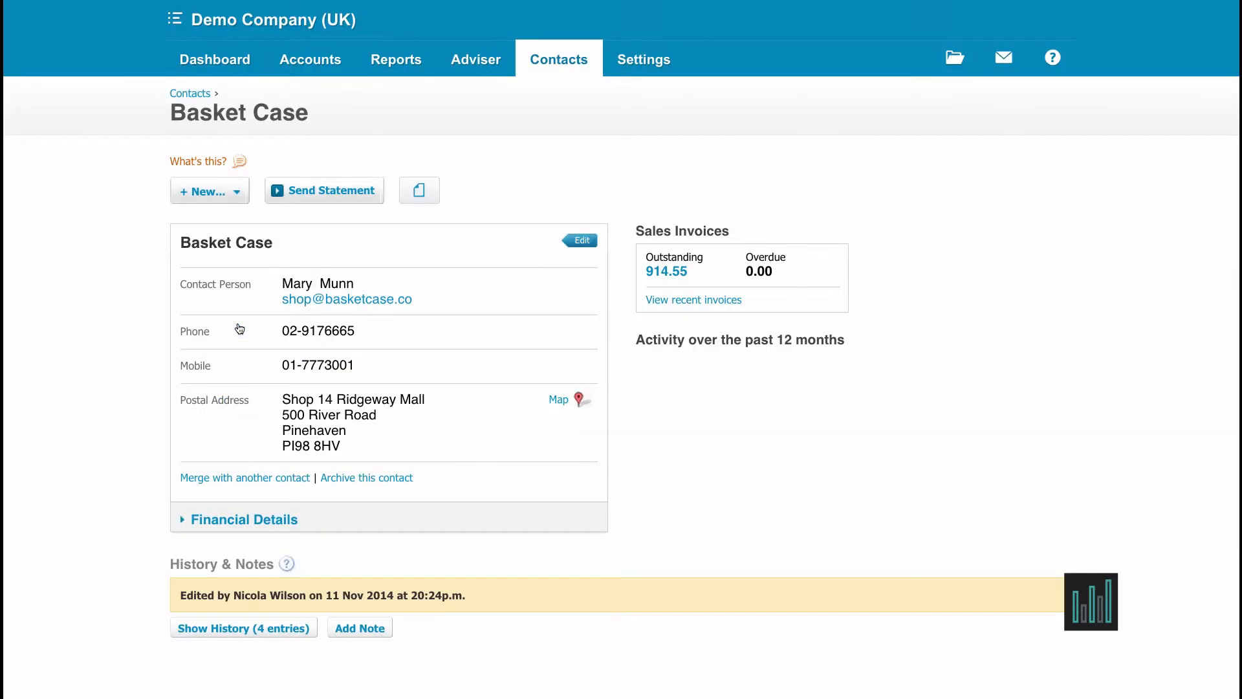
left_click(584, 240)
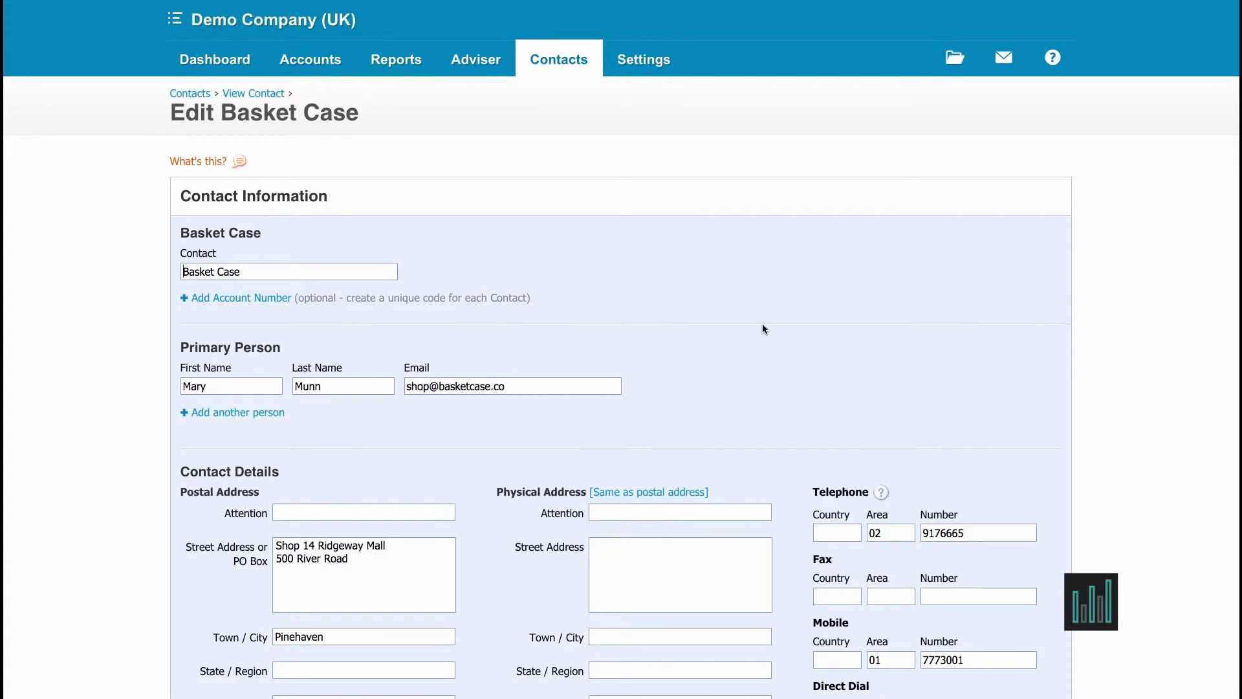
scroll(761, 325, "down", 3)
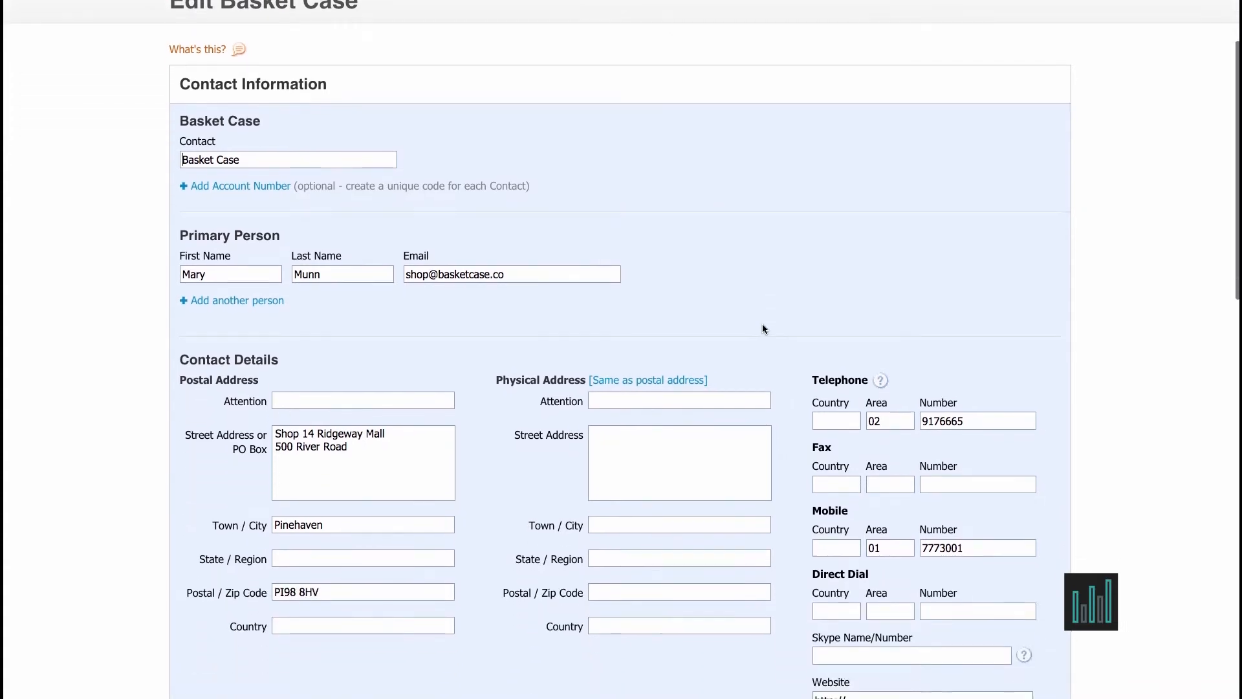
scroll(762, 327, "down", 9)
scroll(762, 329, "down", 18)
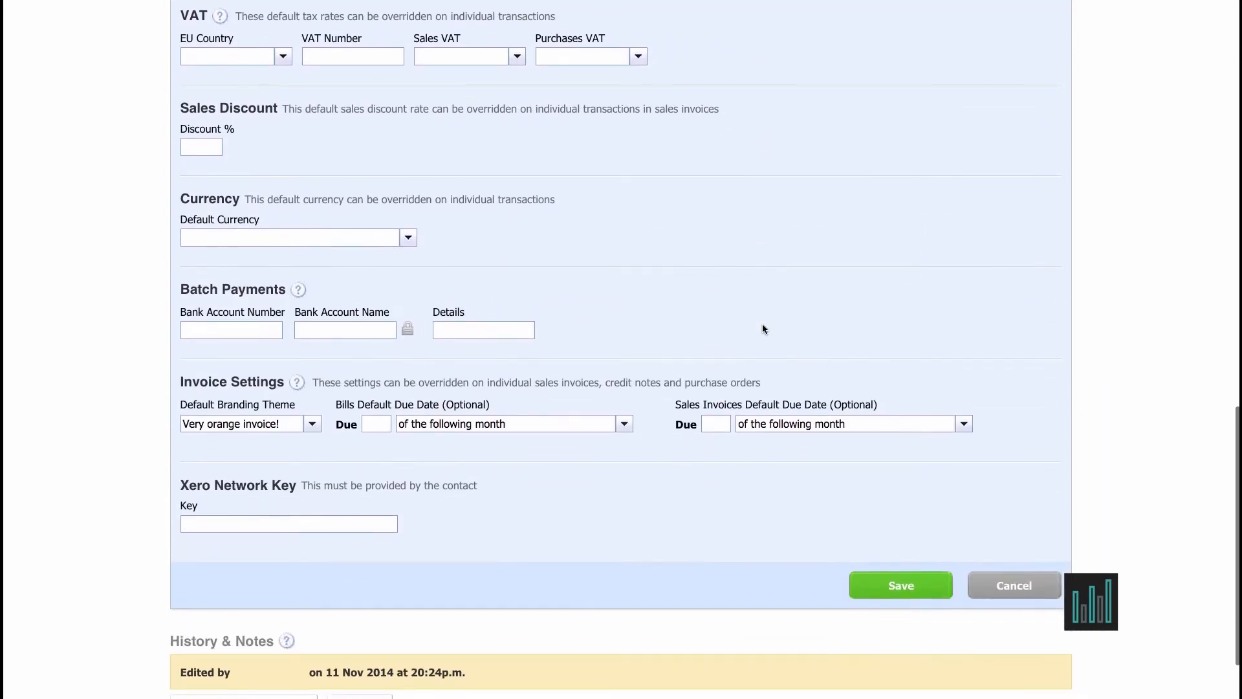
left_click(924, 587)
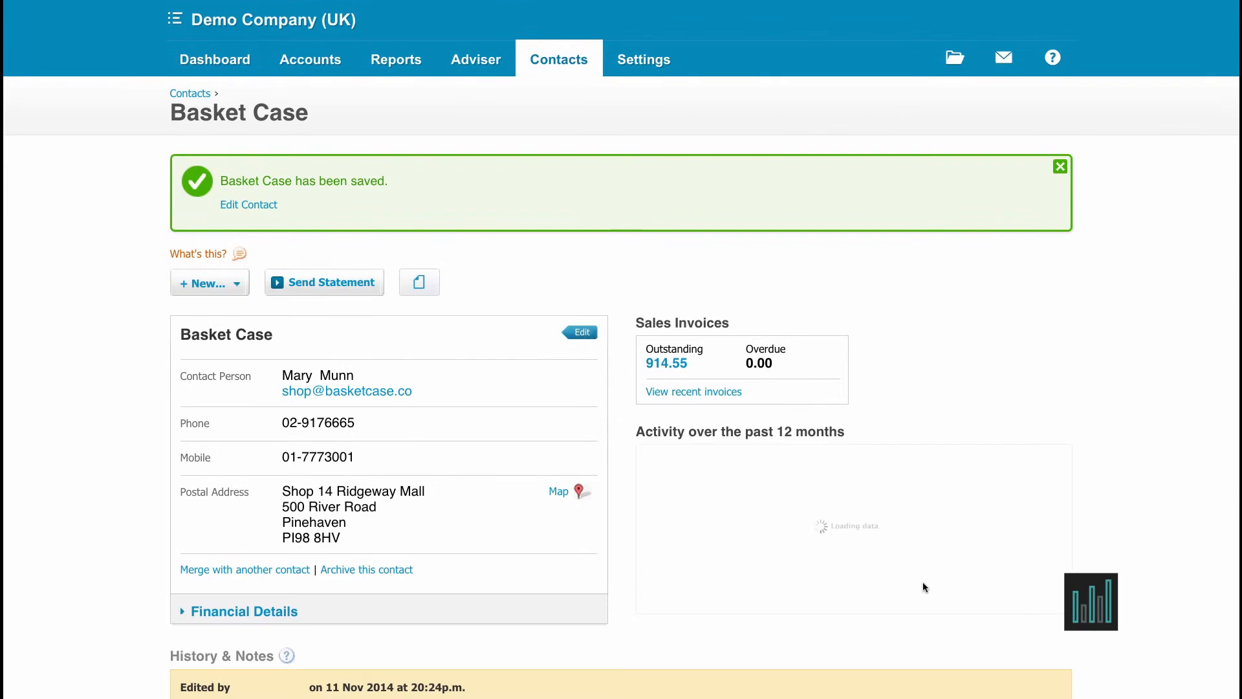
Return to the full contacts list and view the members of the Training group.
scroll(922, 582, "down", 1)
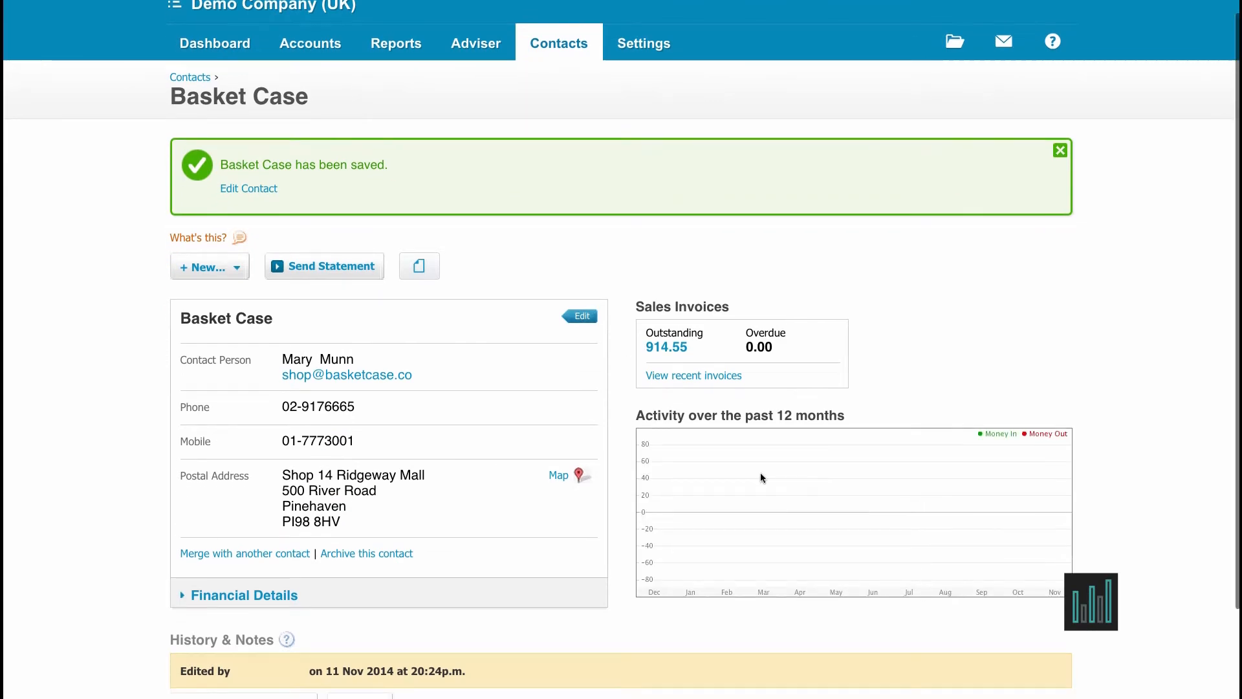
left_click(558, 42)
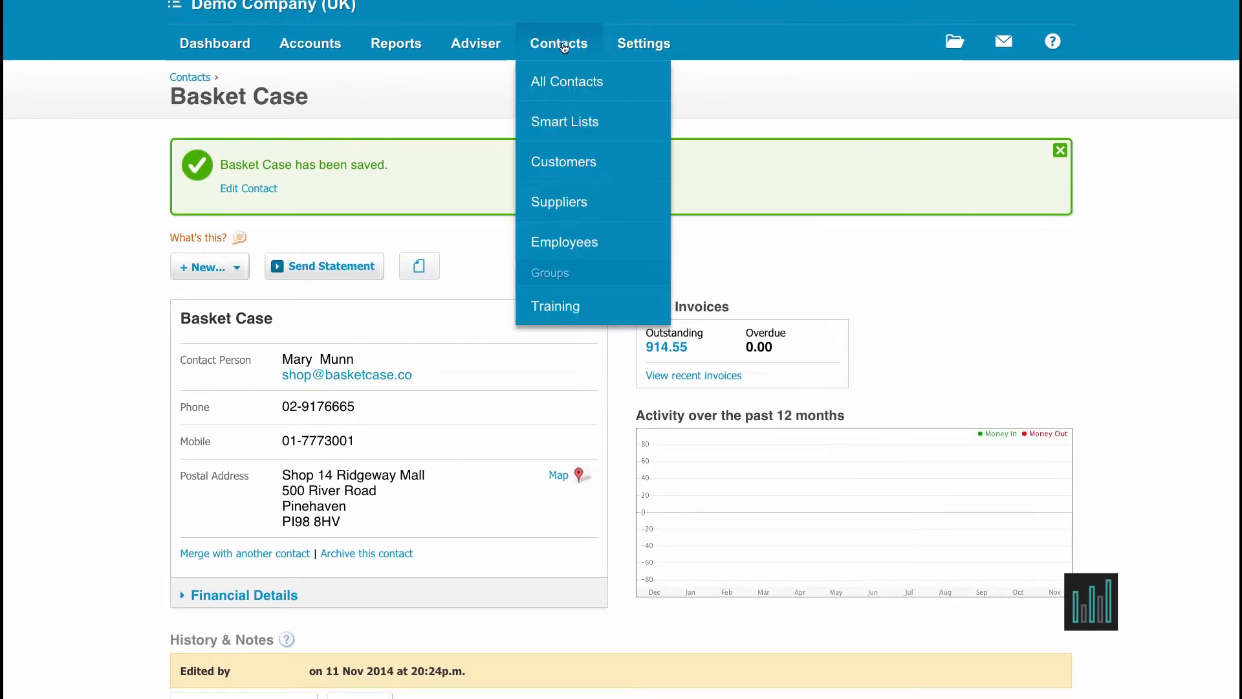
left_click(560, 82)
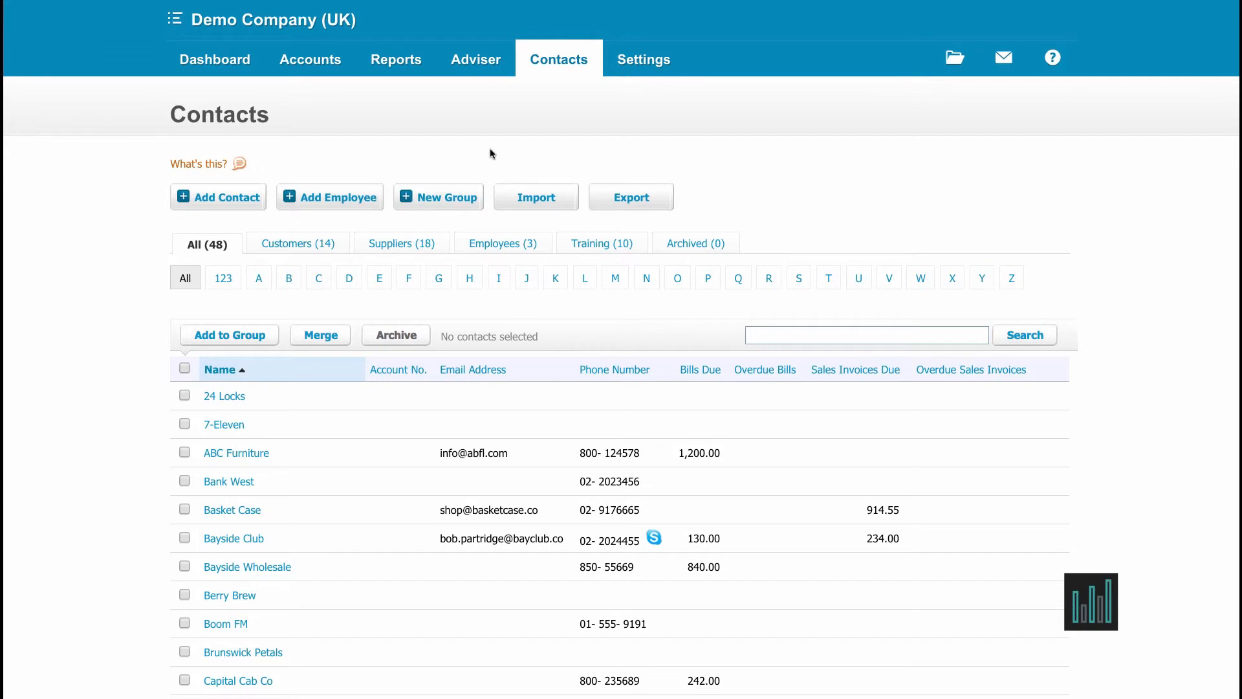
scroll(490, 153, "down", 1)
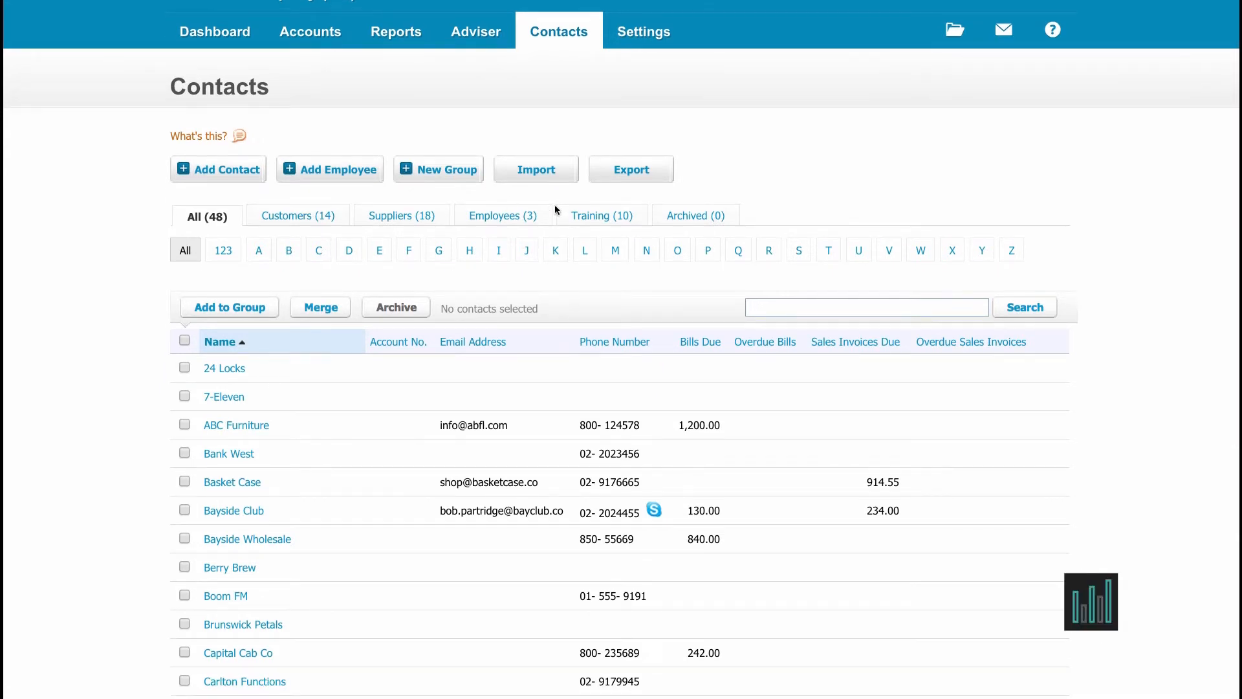
left_click(608, 218)
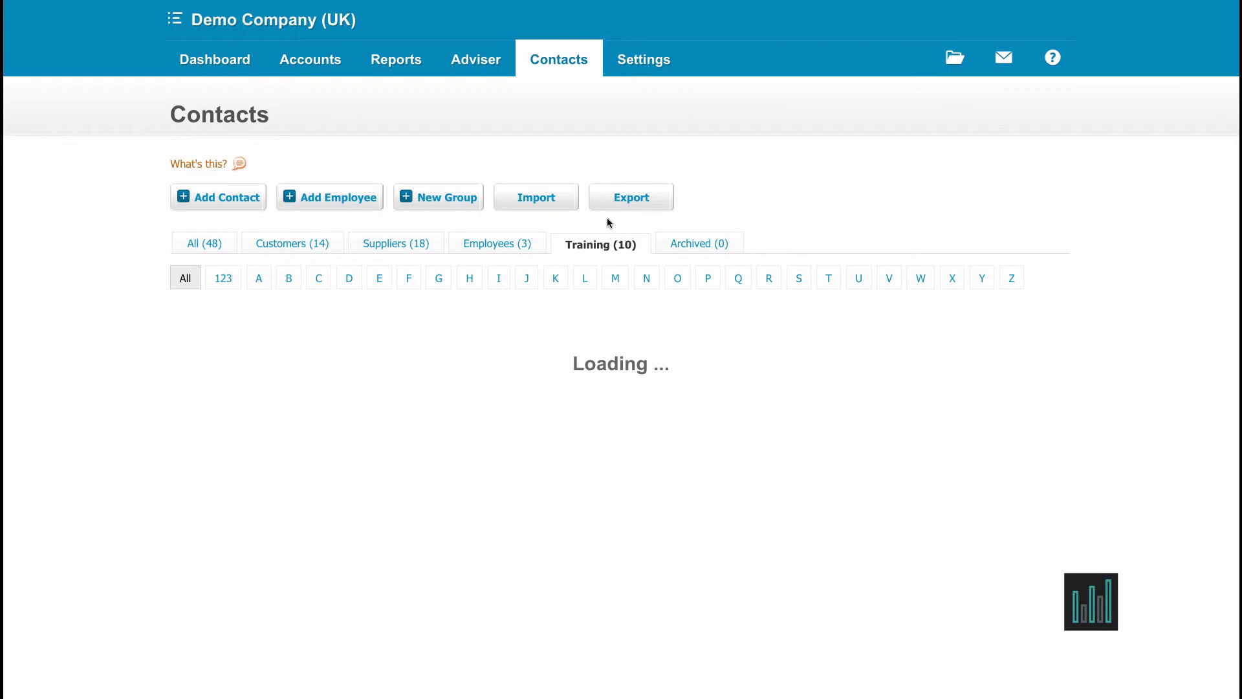
scroll(618, 265, "down", 1)
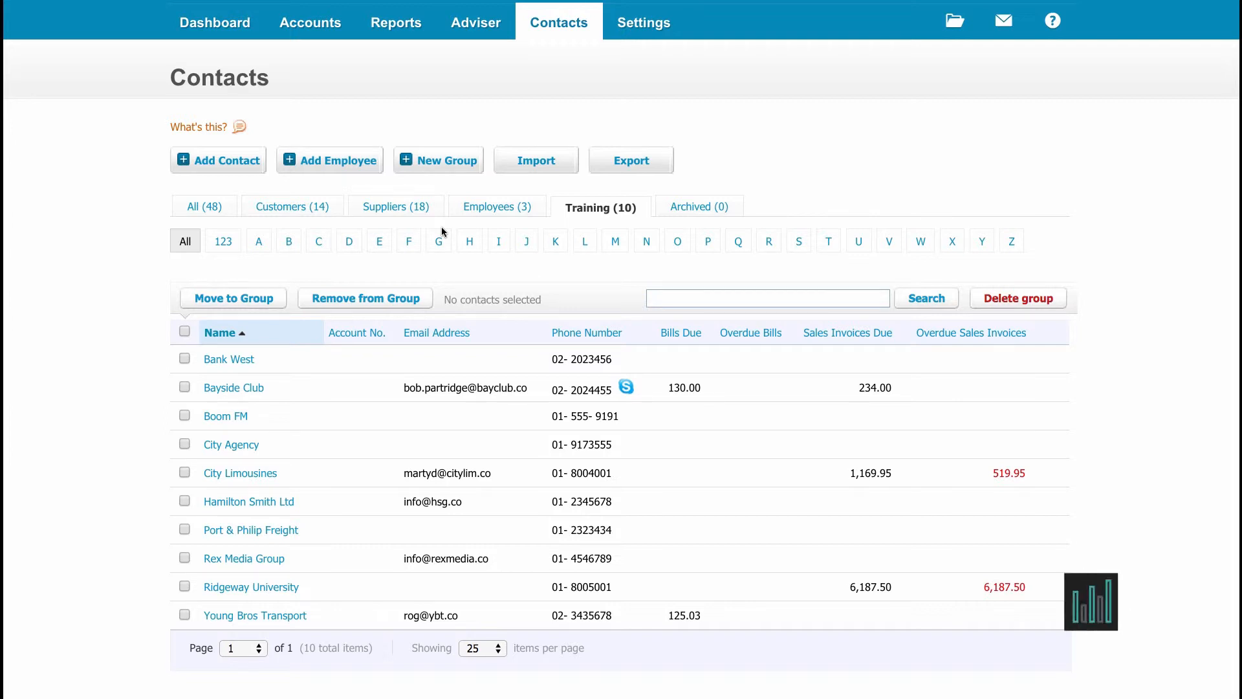
Open a new sales invoice form addressed to the Training contact group.
left_click(308, 24)
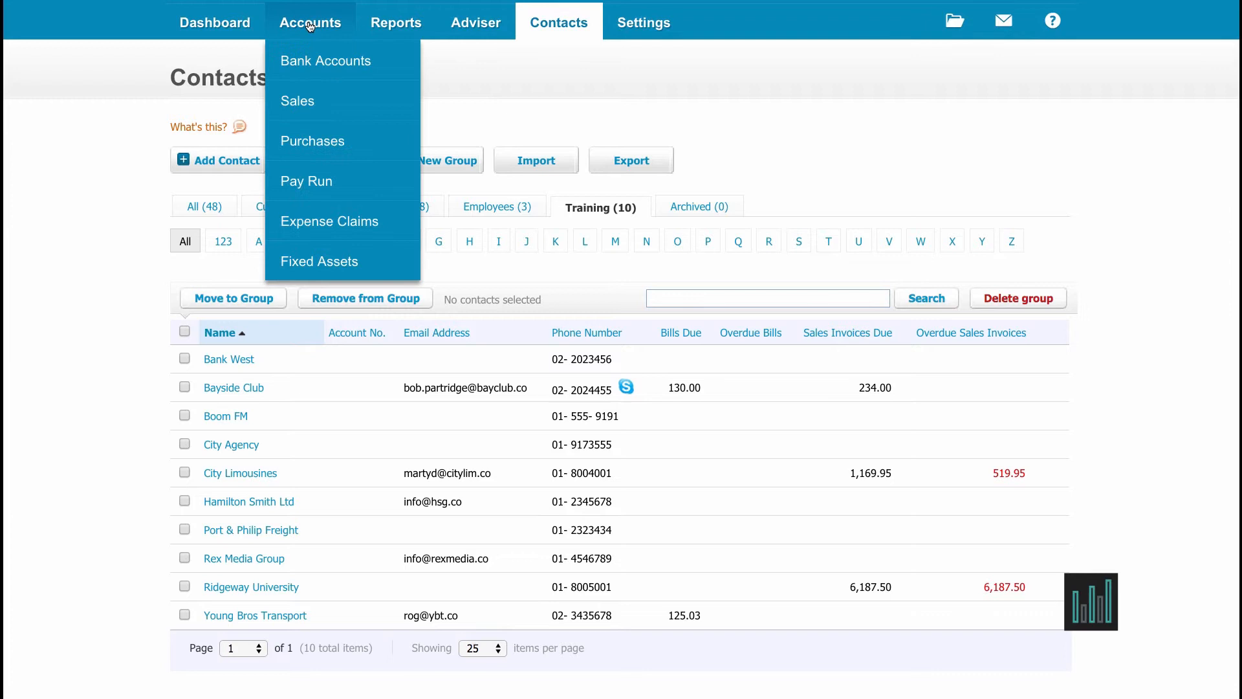
left_click(304, 108)
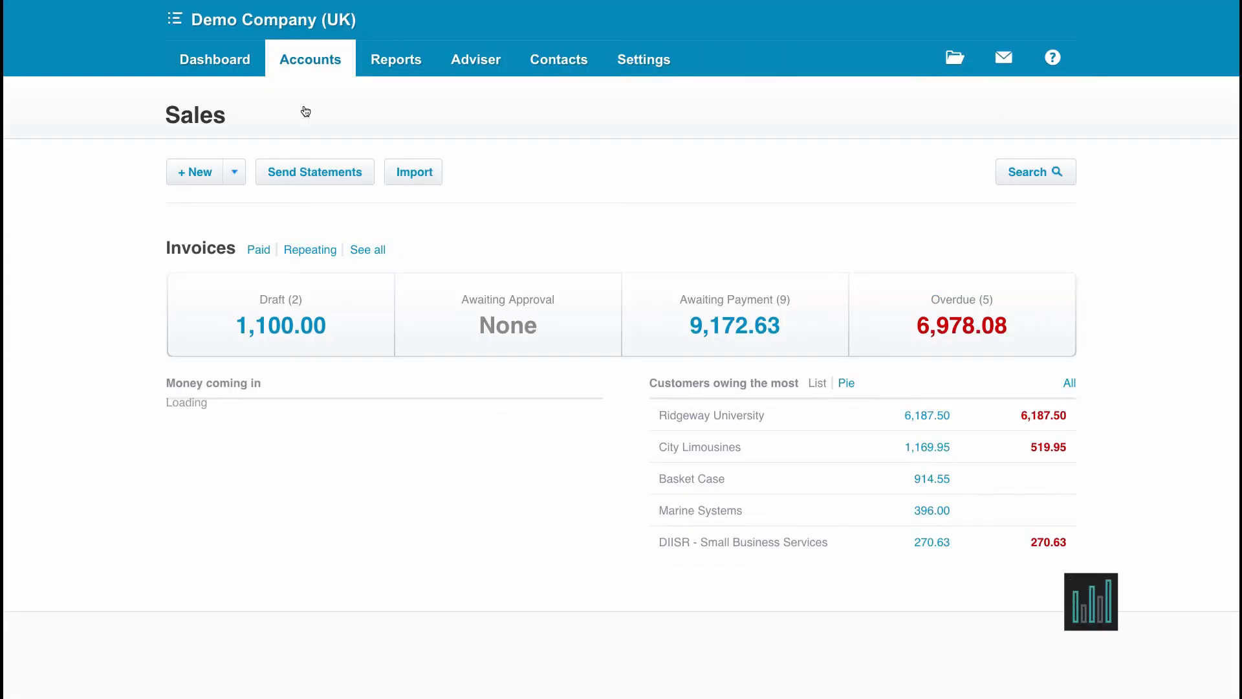
left_click(231, 174)
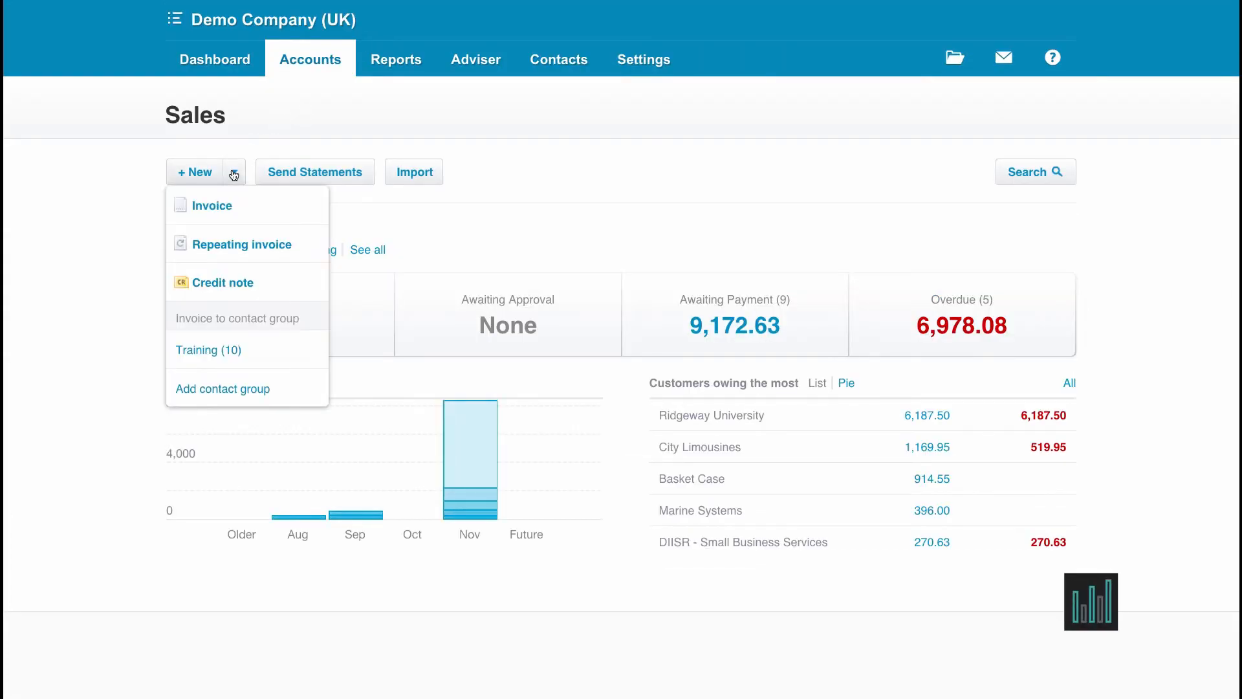
left_click(205, 353)
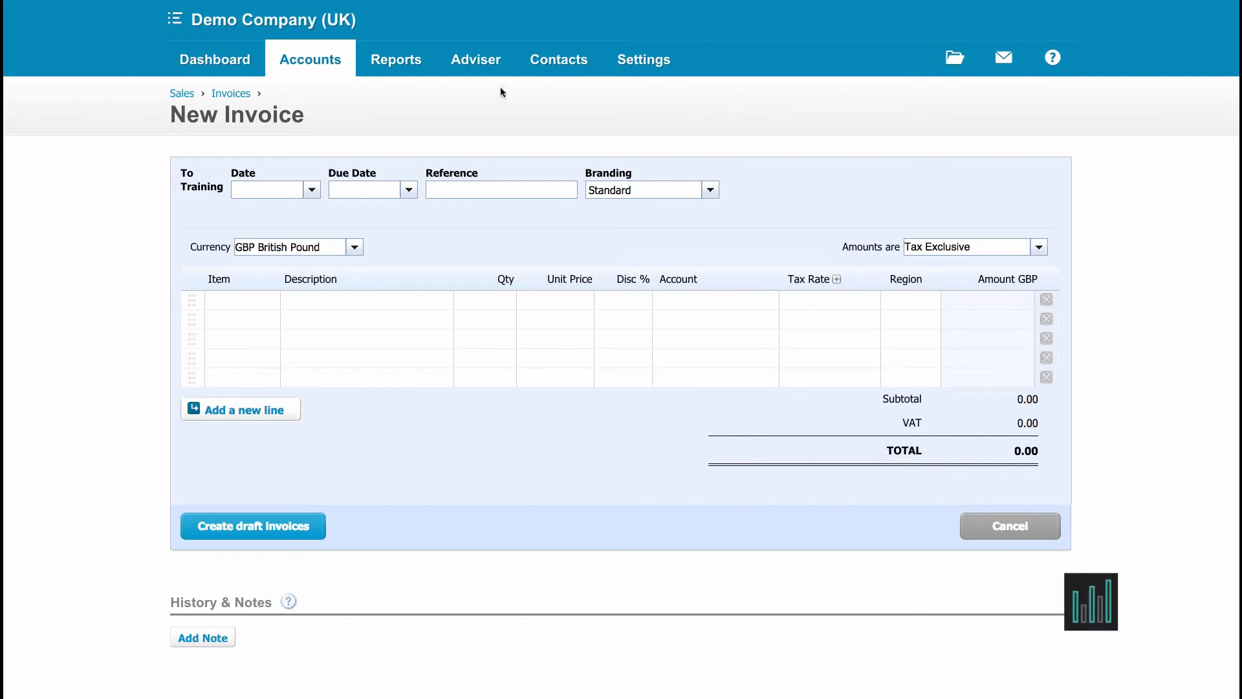
Leave the blank group invoice and go back to the full contacts list, down to the Bayside contacts.
left_click(547, 65)
left_click(551, 97)
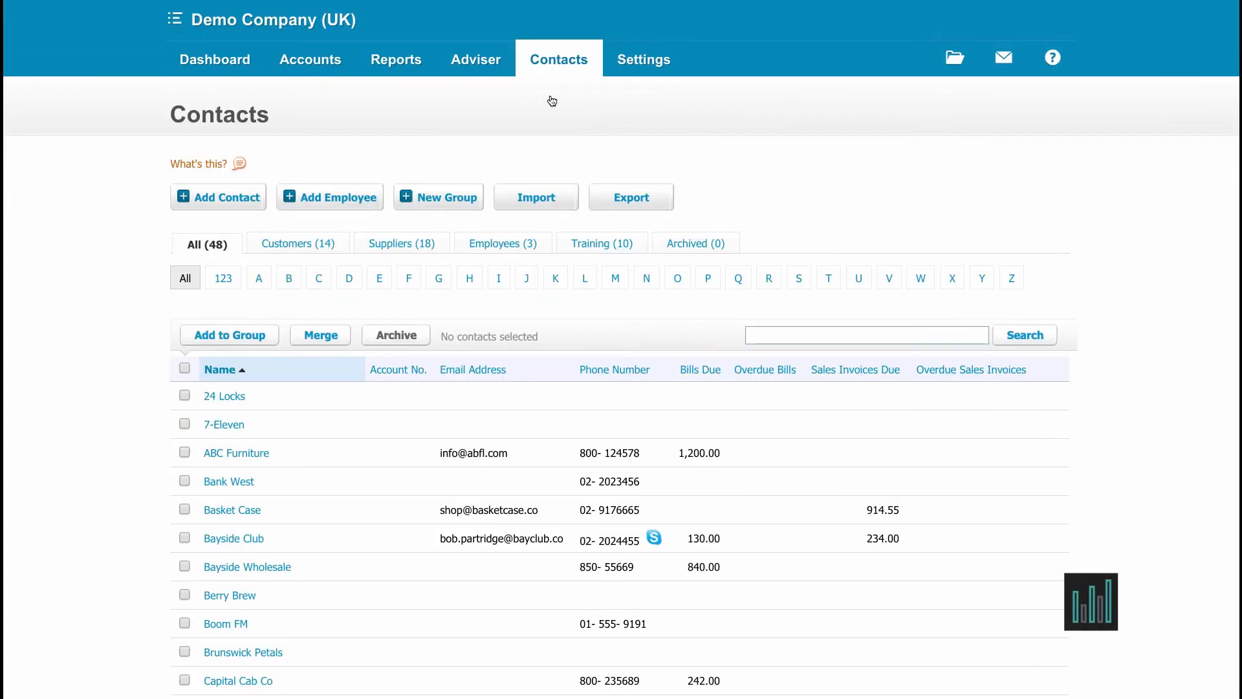
scroll(1034, 155, "down", 2)
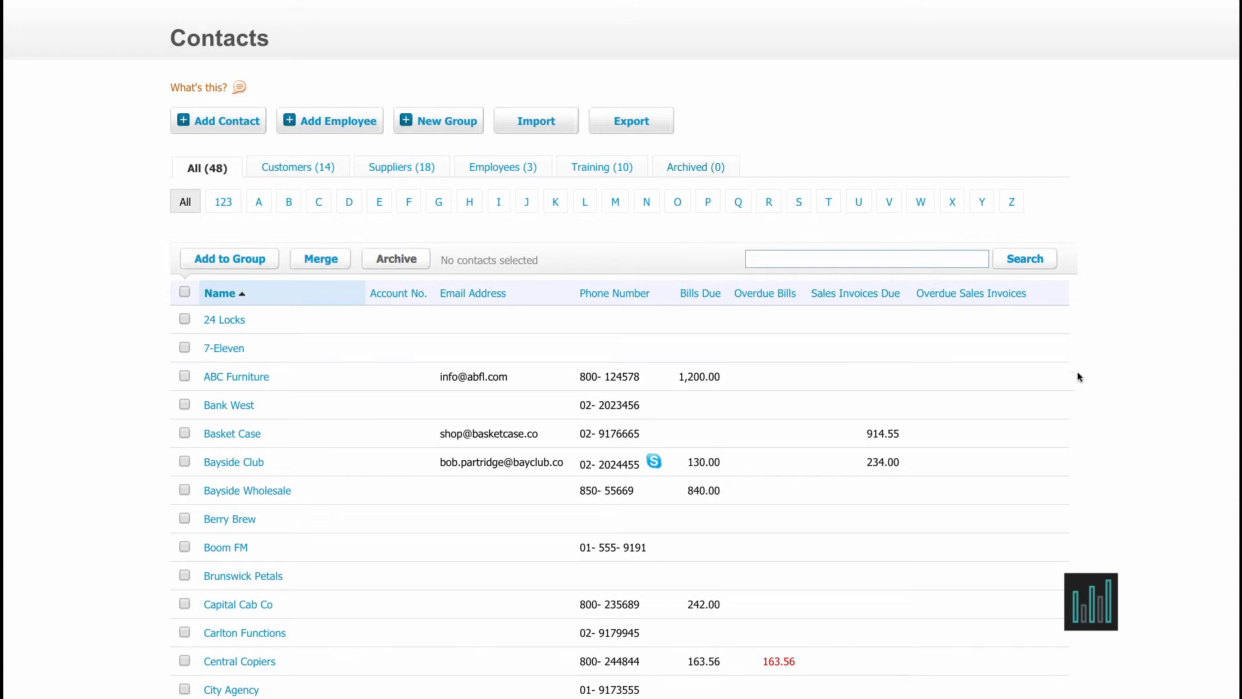
scroll(1139, 361, "down", 2)
scroll(1139, 367, "down", 2)
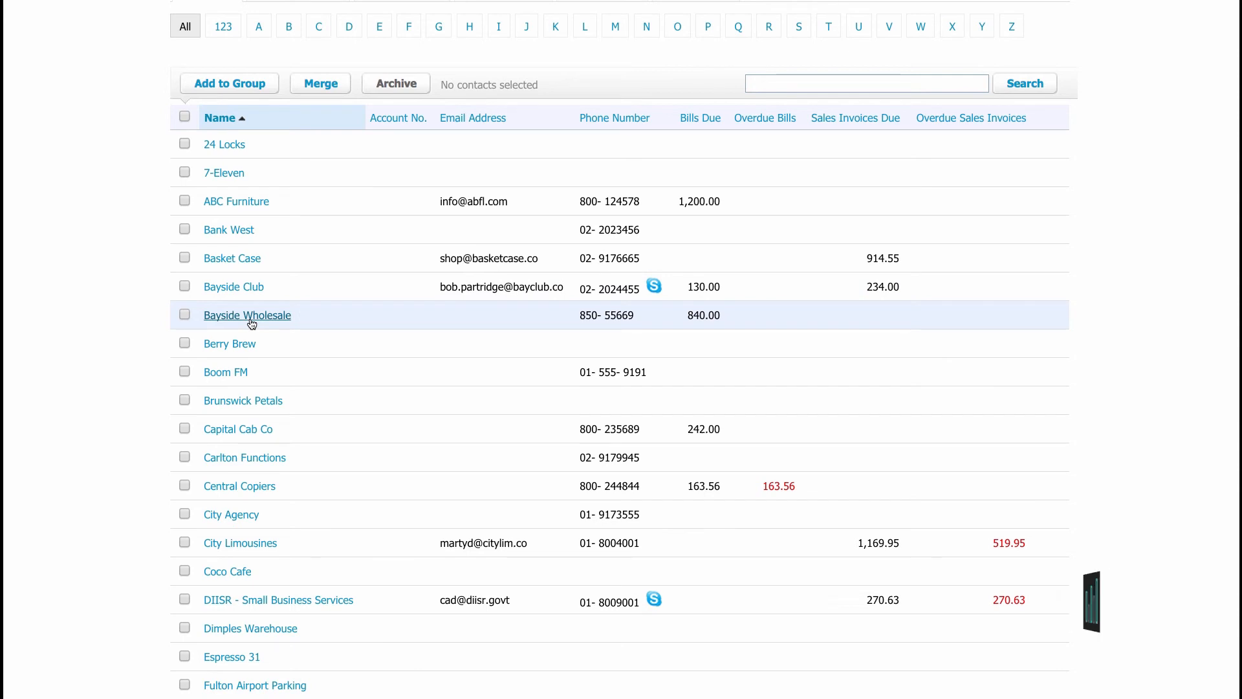
Merge the Bayside Wholesale contact into Bayside Club, archiving Bayside Wholesale.
left_click(184, 316)
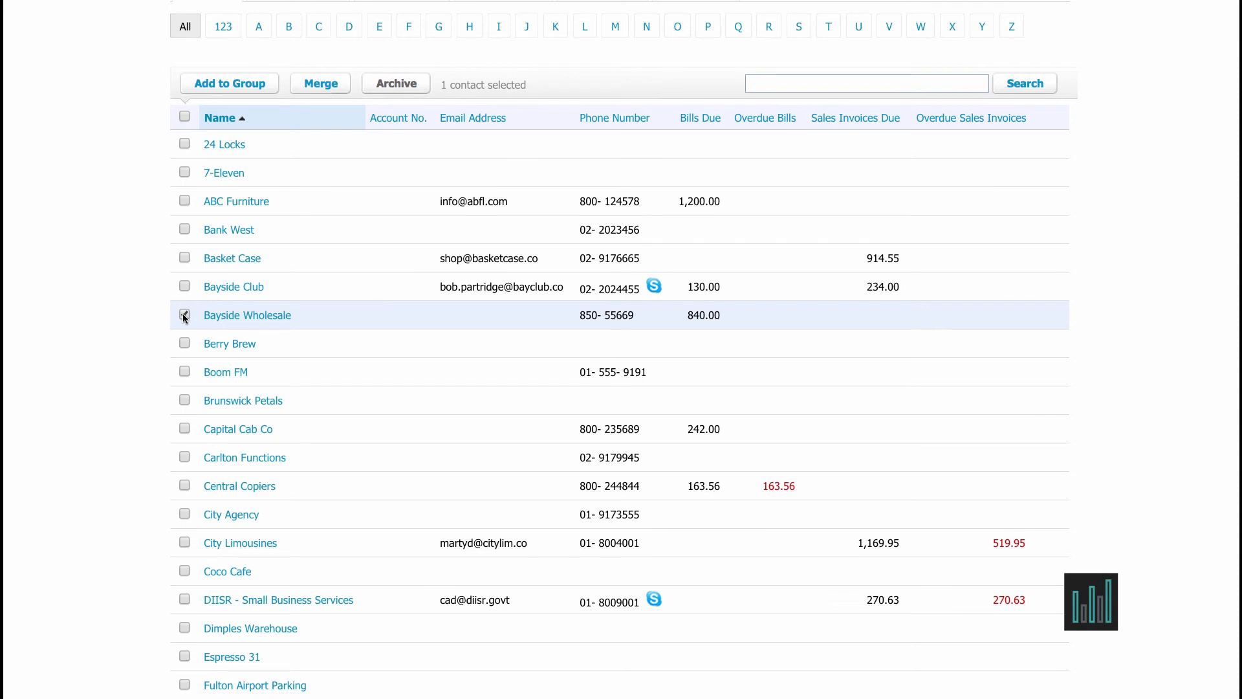
left_click(320, 84)
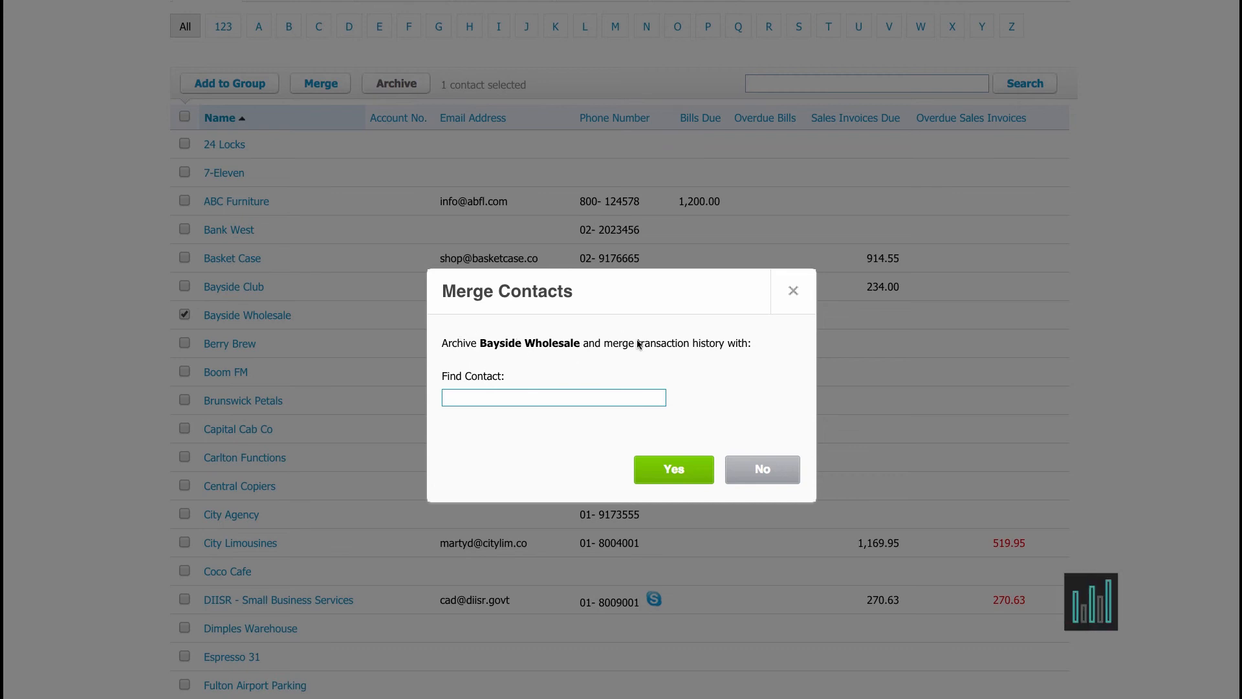
type("bay")
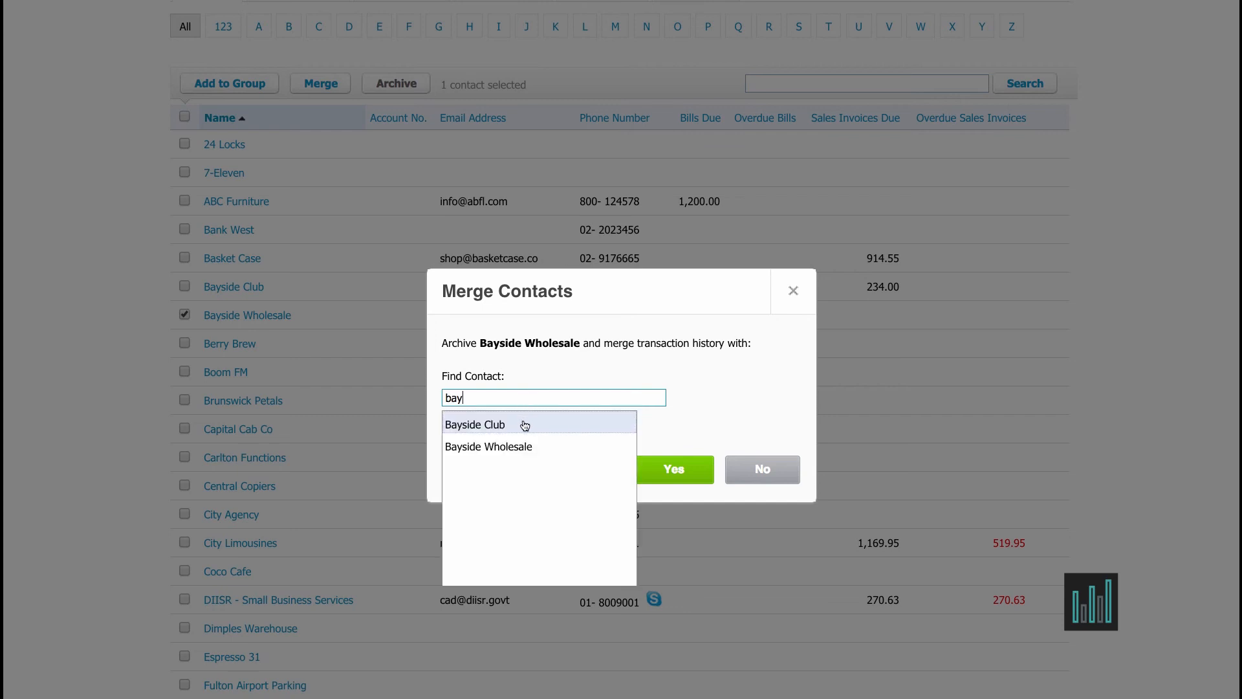
left_click(525, 424)
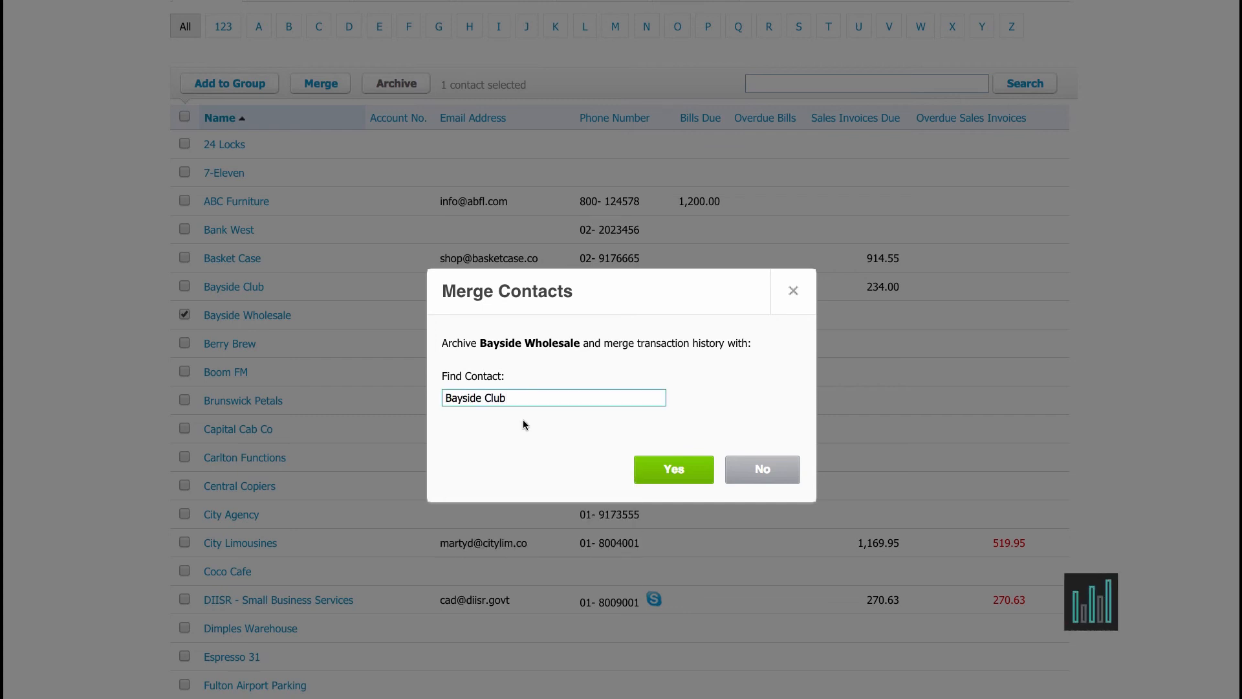
left_click(701, 476)
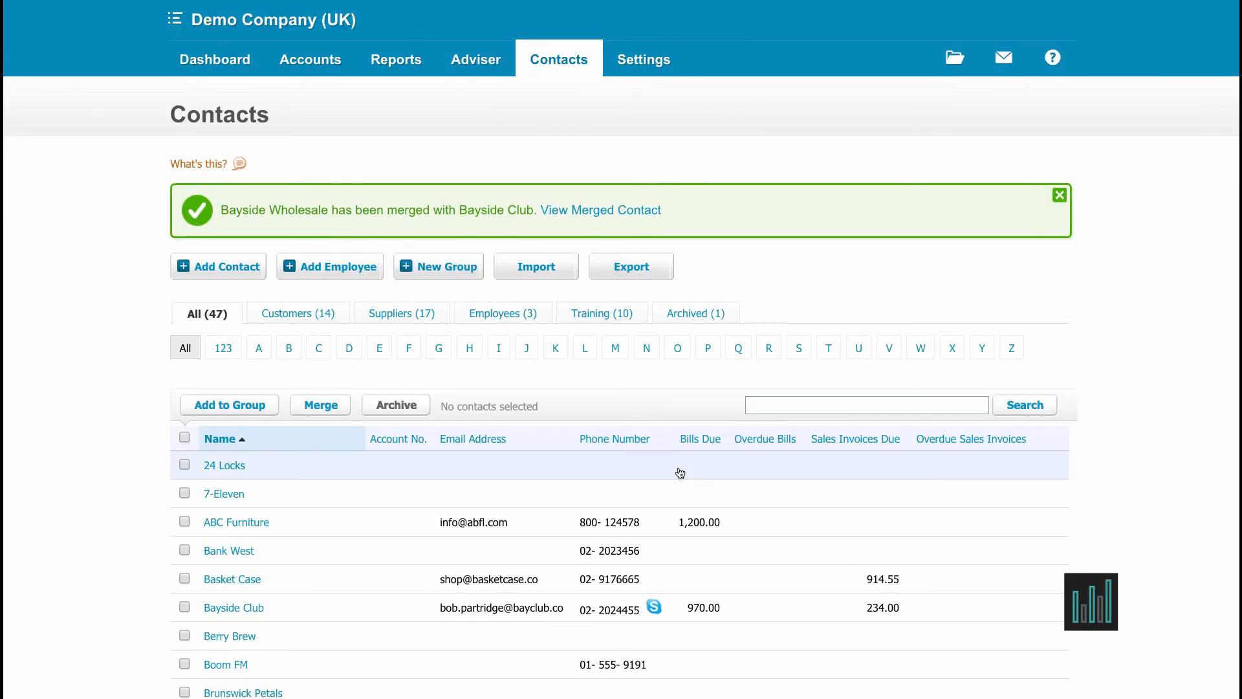
Check the bills due for Bayside Club in the contacts list and view the archived contacts.
scroll(679, 472, "down", 4)
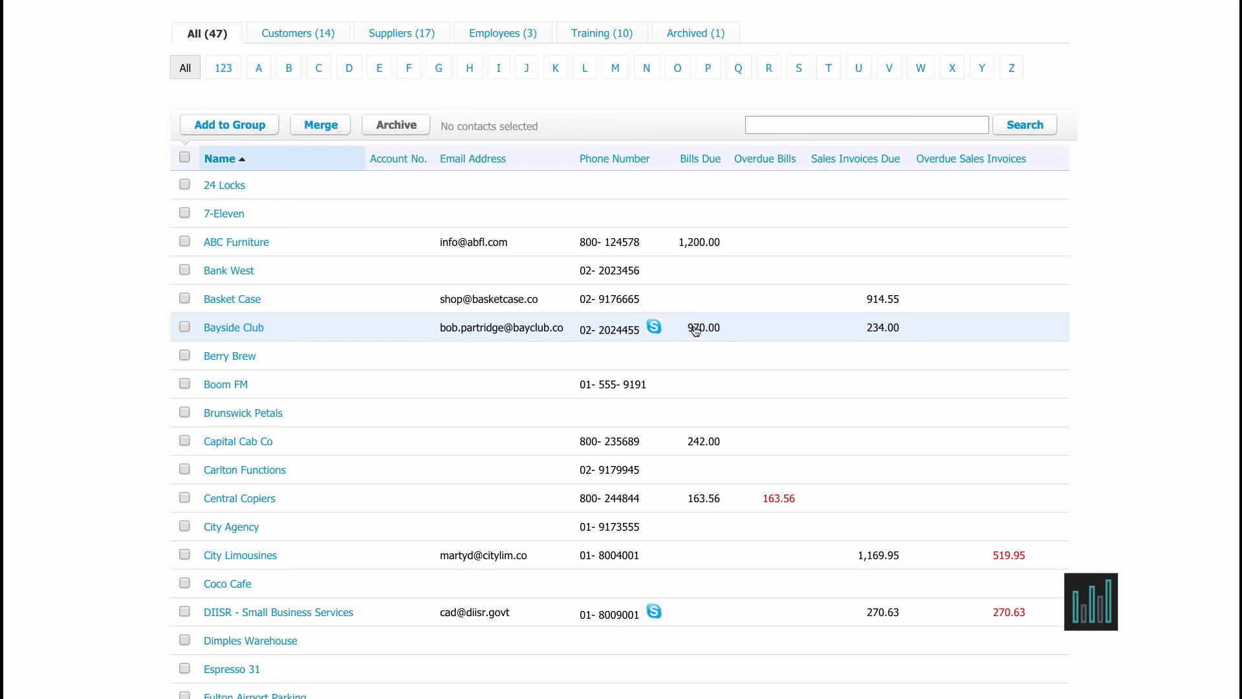
left_click(694, 38)
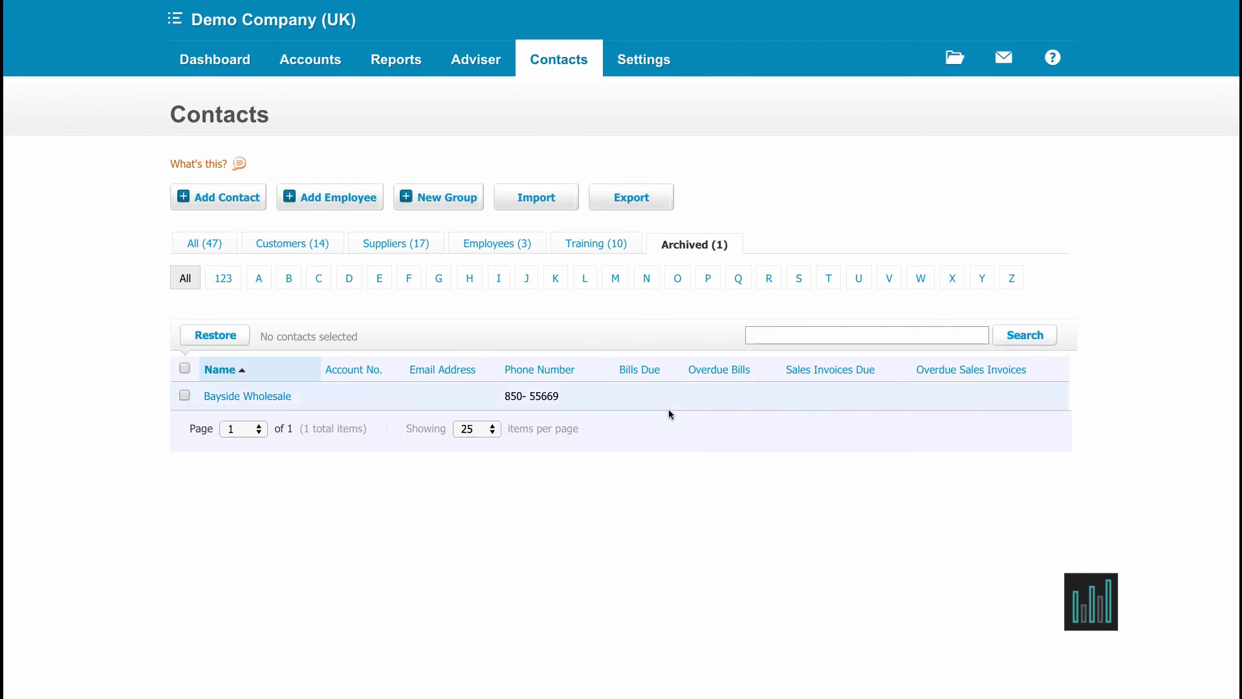